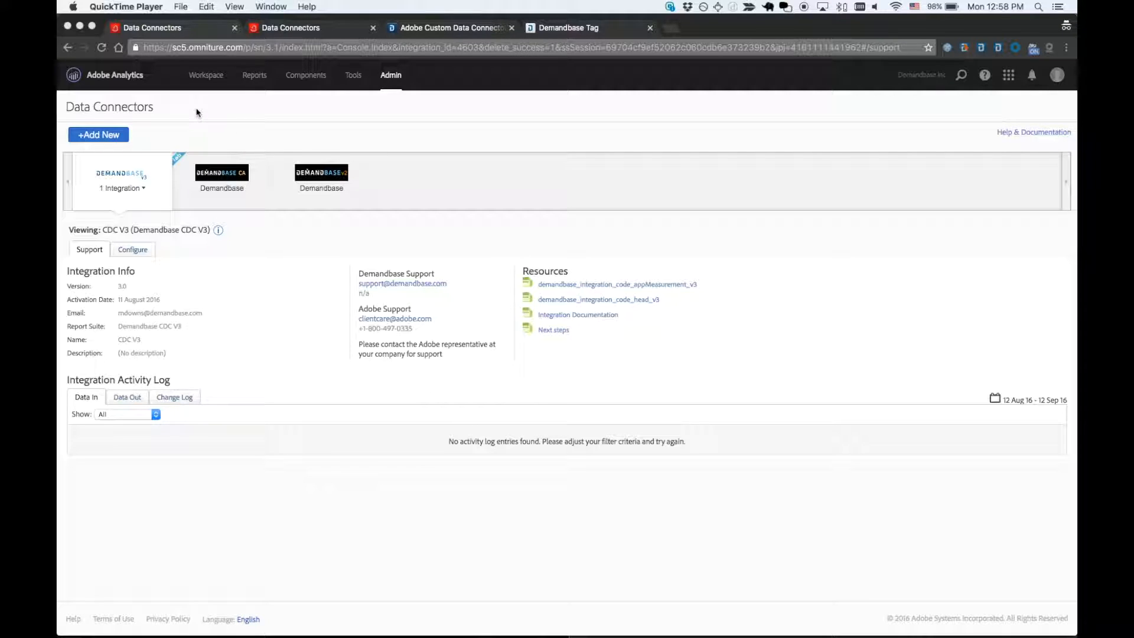
Step: Start a new integration for Demandbase v3
left_click(181, 117)
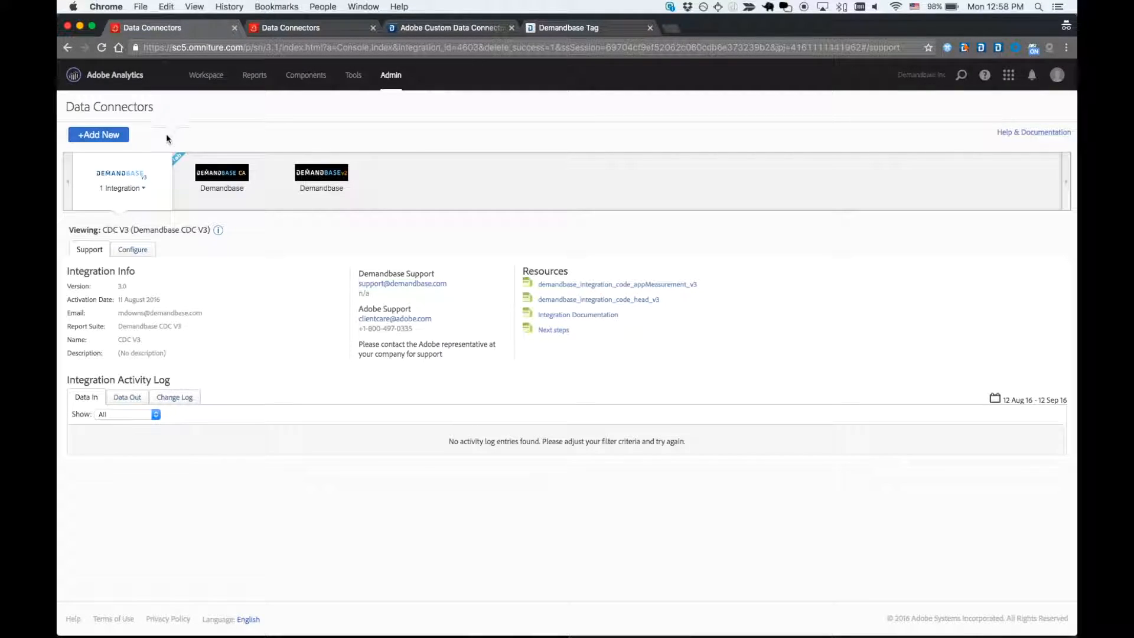
left_click(124, 188)
left_click(106, 249)
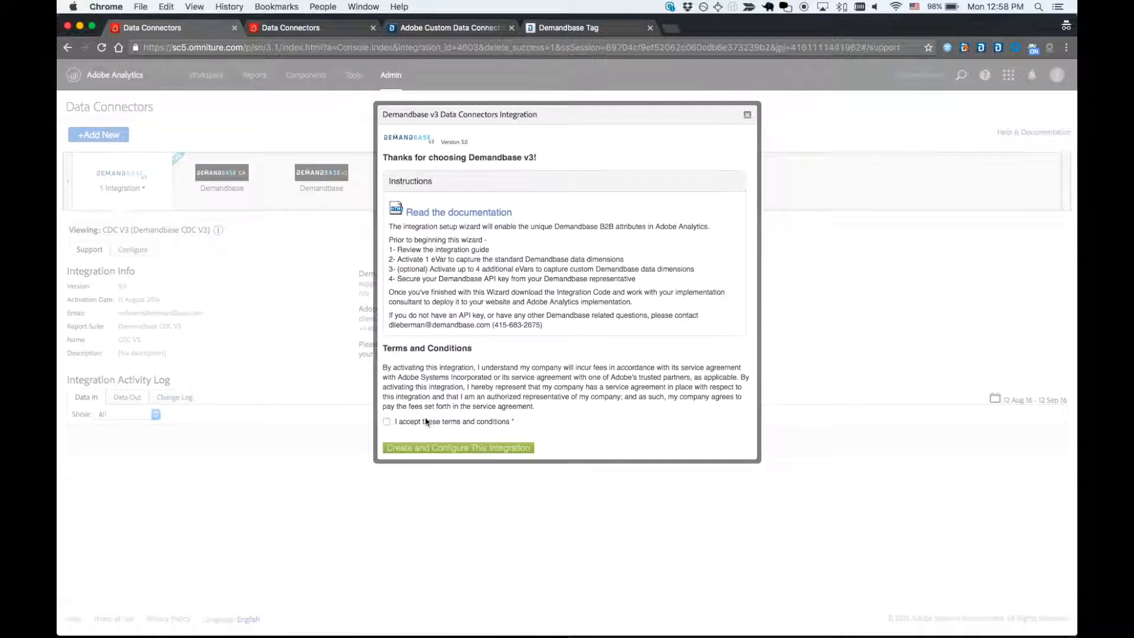
Step: Accept the terms and create the integration on the Shared Dev (dbiptnrdev) report suite with the name Test Report Suite
left_click(386, 422)
left_click(410, 502)
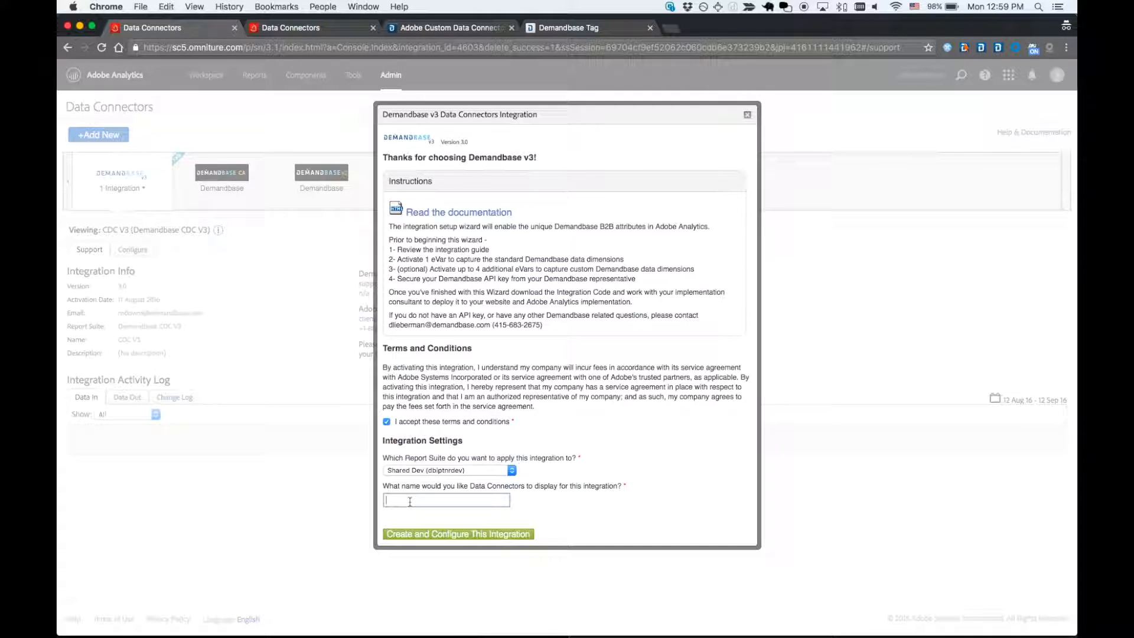
type("Test Report Suite")
left_click(428, 539)
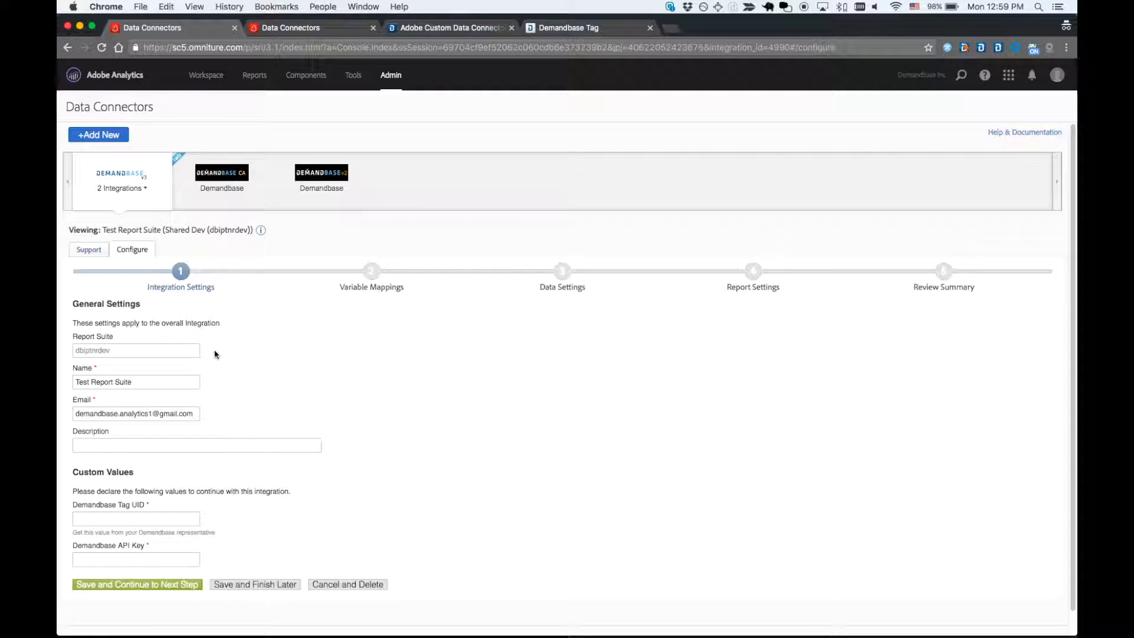
Step: Copy the Demandbase Tag UID from the existing CDC V3 integration into the new integration's custom values
scroll(215, 354, "down", 1)
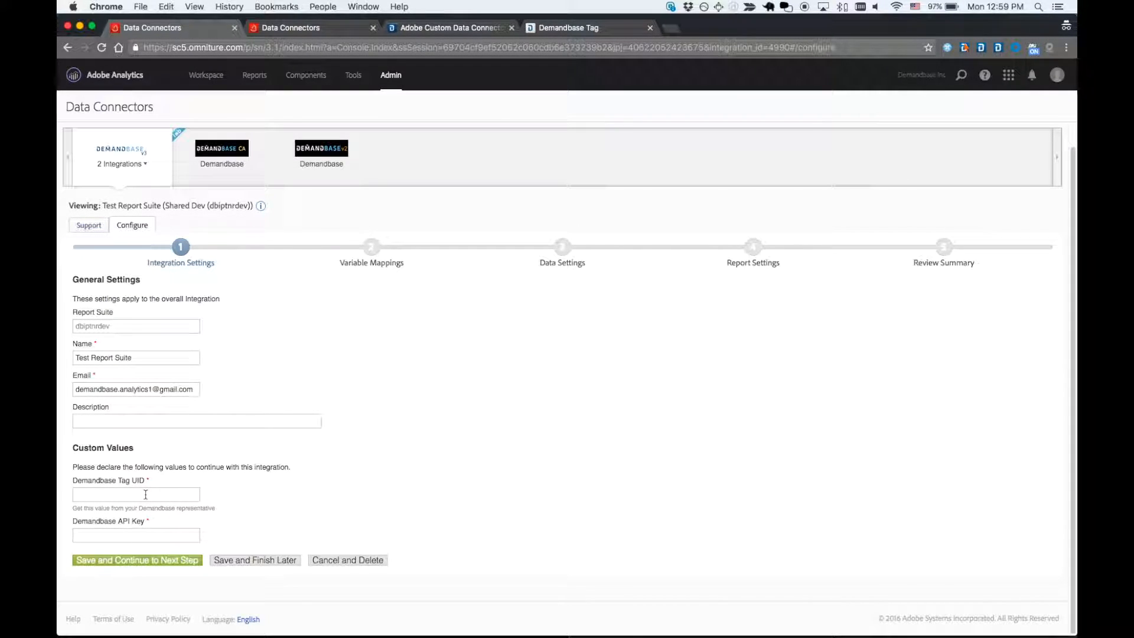
left_click(129, 534)
left_click(227, 388)
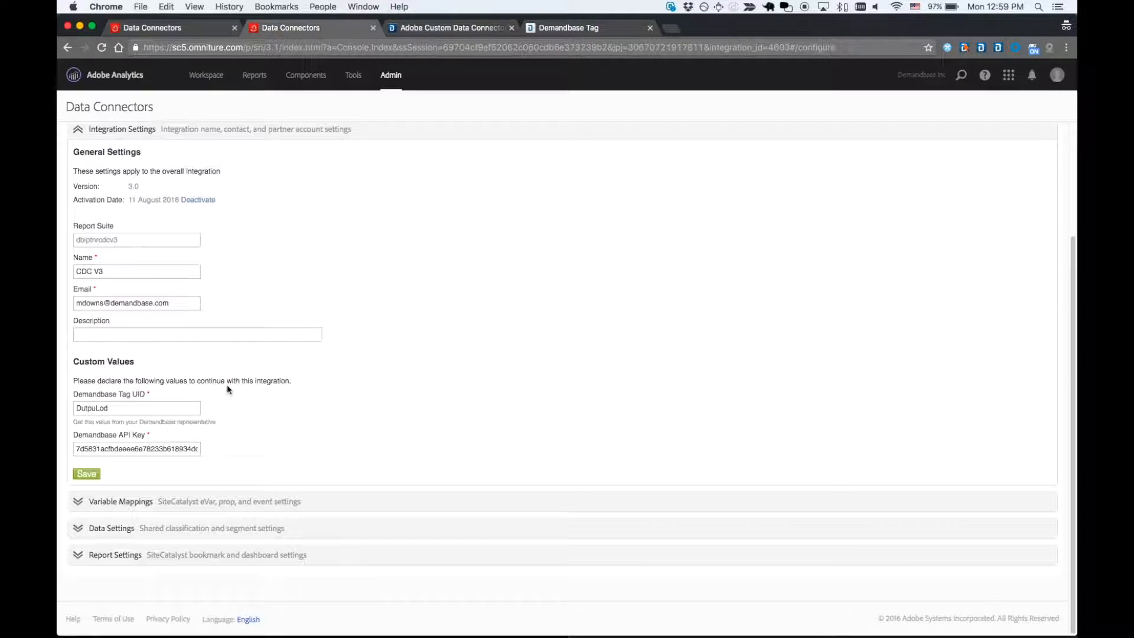
left_click_drag(168, 408, 59, 386)
key("super+c")
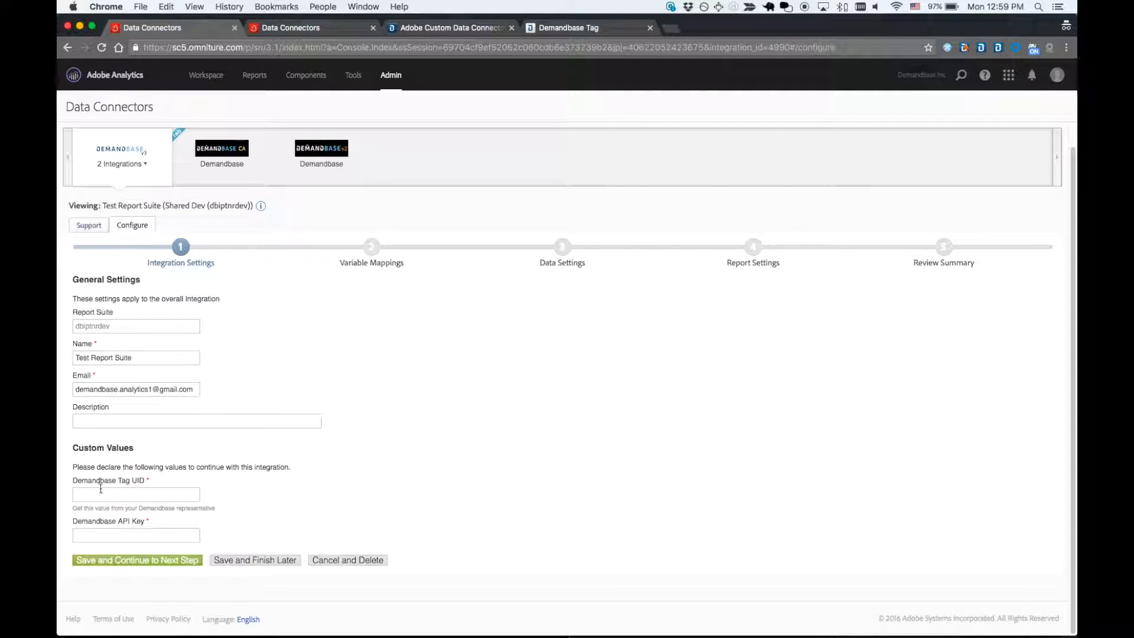
left_click(104, 493)
key("super+v")
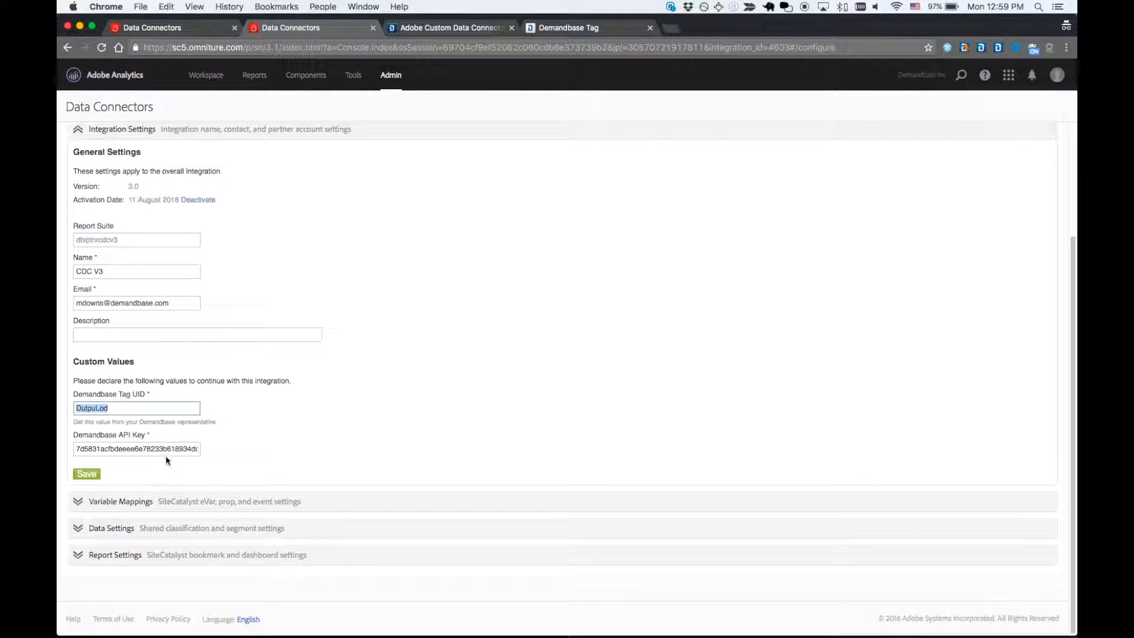
Step: Copy the Demandbase API key from the CDC V3 integration into the new one, and save to continue to variable mappings
double_click(169, 449)
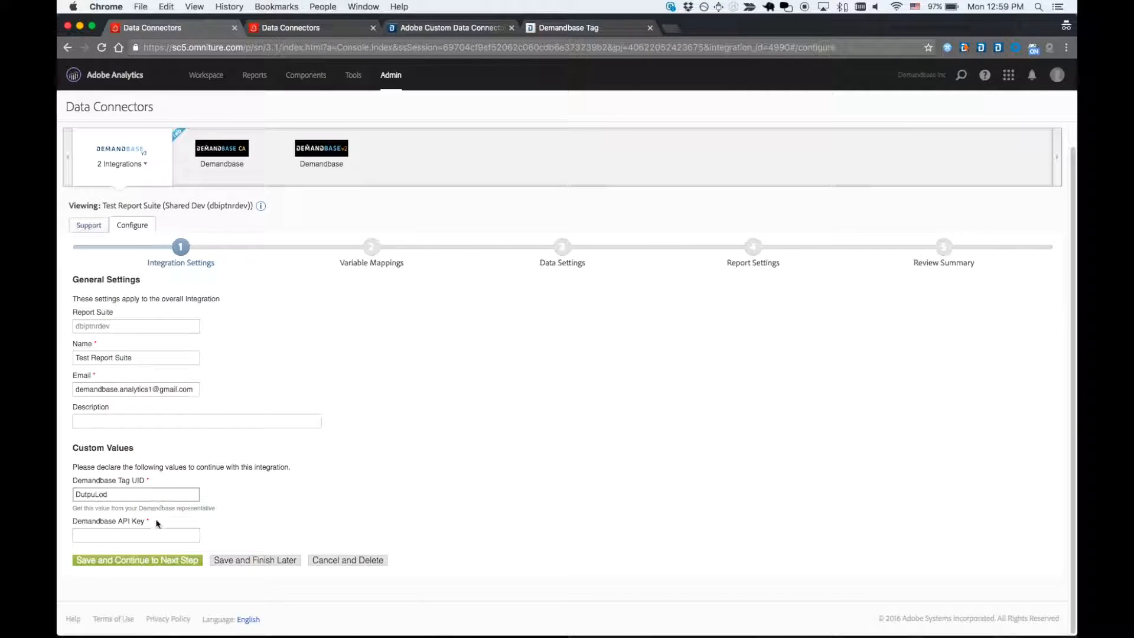
left_click(150, 535)
key("super+v")
left_click(297, 438)
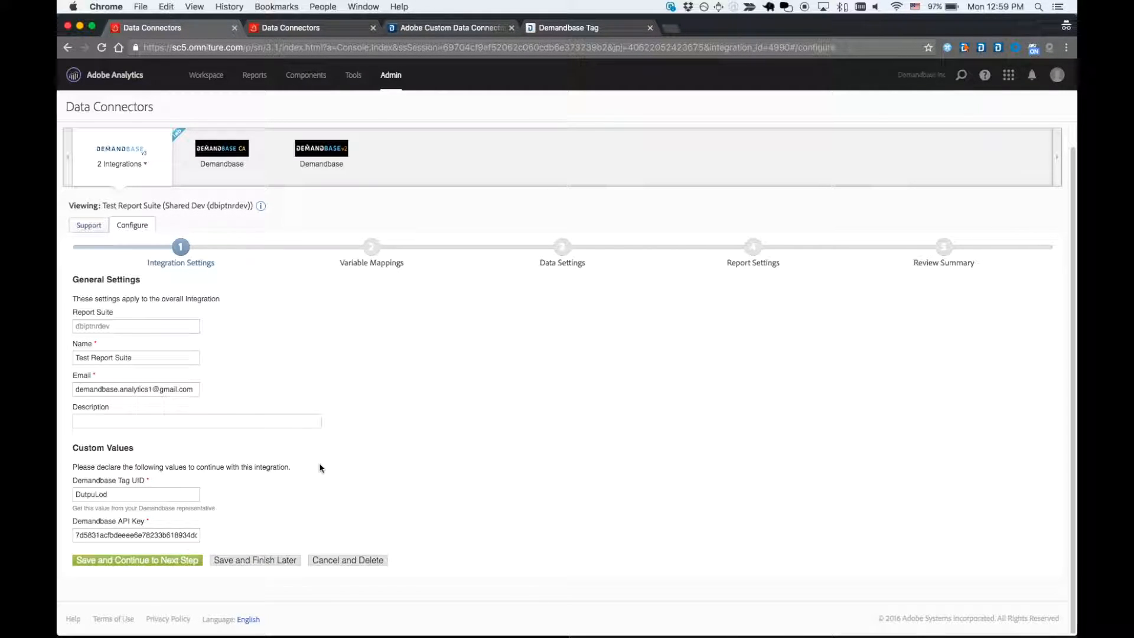
left_click(173, 561)
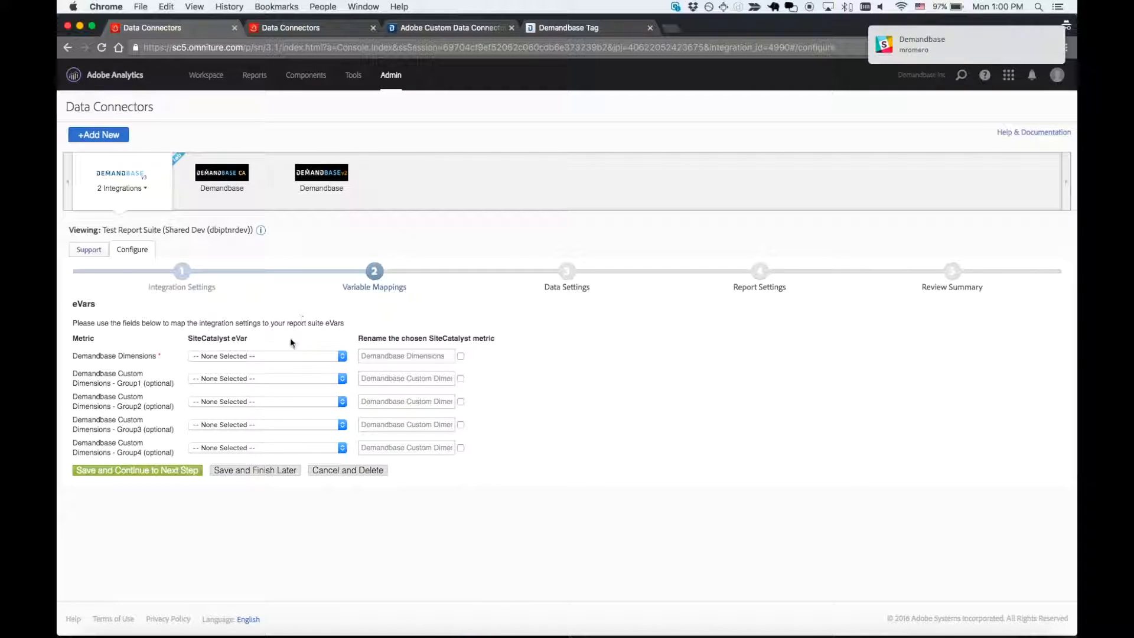
Step: Map Demandbase Dimensions to Audience (eVar 1) and custom Groups 1-4 to Audience Segment (eVar 2), Company Name (eVar 3), Industry (eVar 4) and Sub-Industry (eVar 5)
left_click(263, 356)
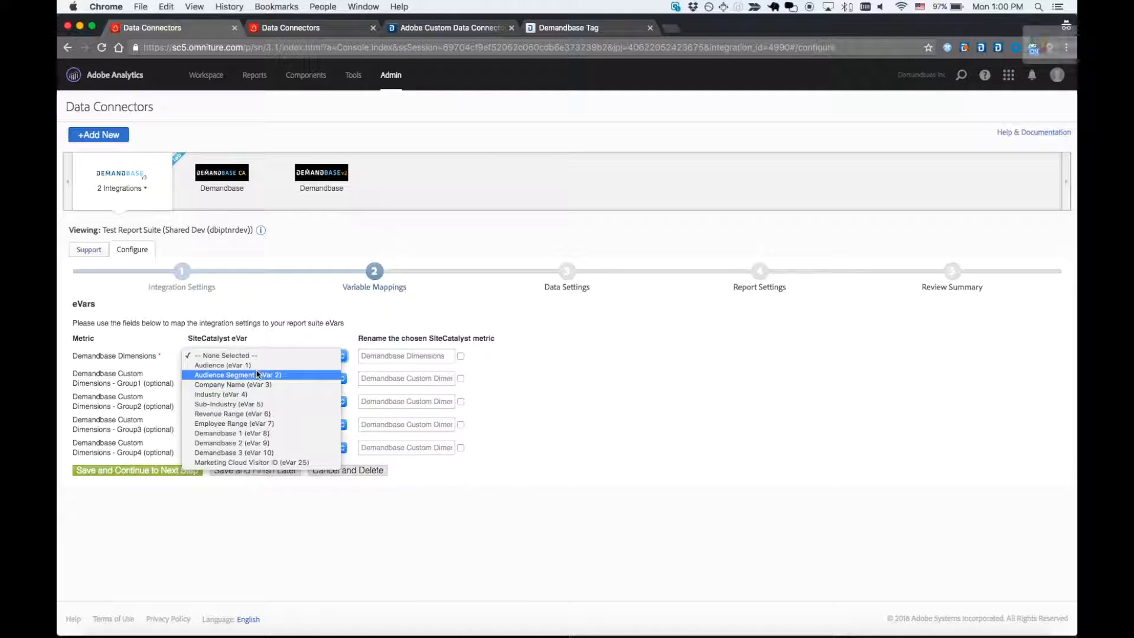
left_click(262, 365)
left_click(277, 378)
left_click(271, 398)
left_click(269, 401)
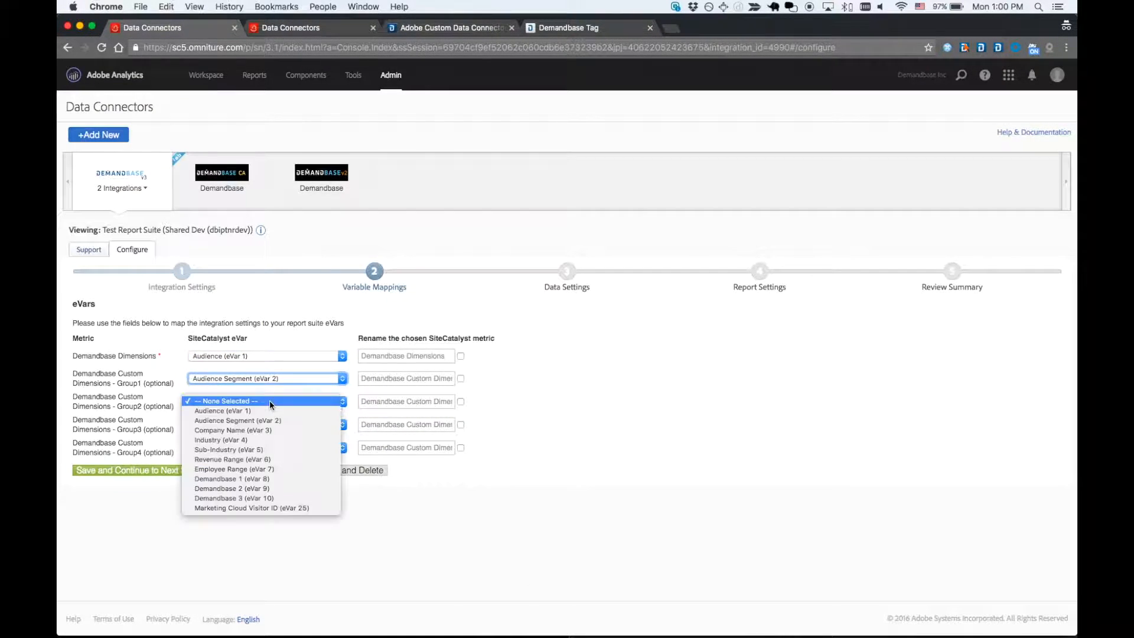
left_click(260, 431)
left_click(249, 425)
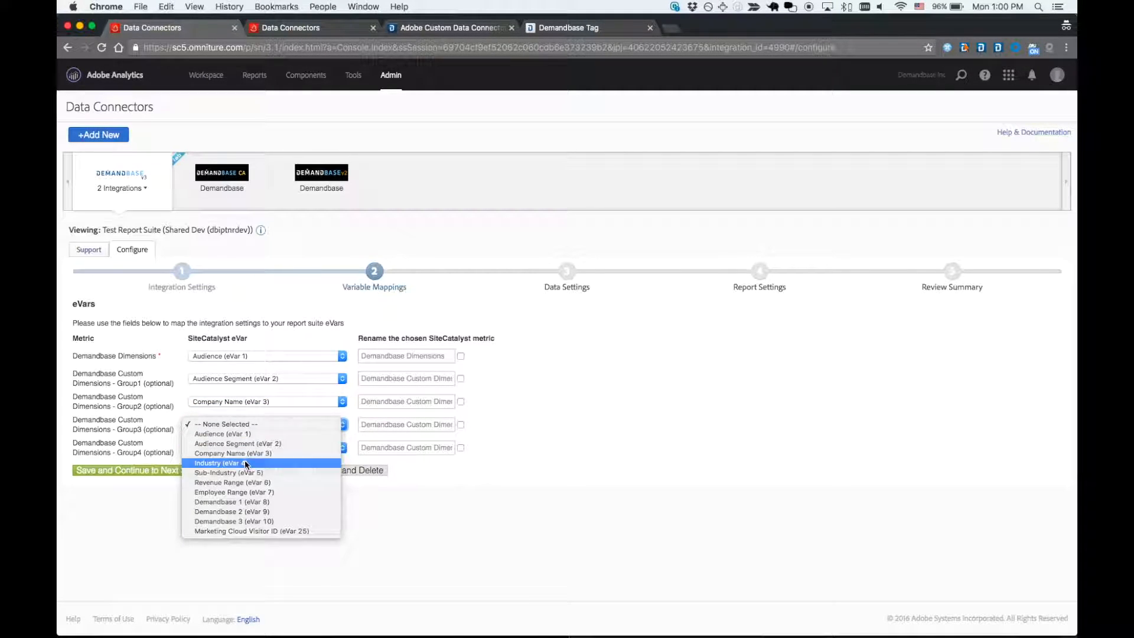
left_click(245, 465)
left_click(245, 448)
left_click(238, 495)
Step: Enable renaming for all five mapped eVars with their default Demandbase names, and save to continue to data settings
left_click(460, 356)
left_click(460, 379)
left_click(461, 401)
left_click(461, 425)
left_click(461, 448)
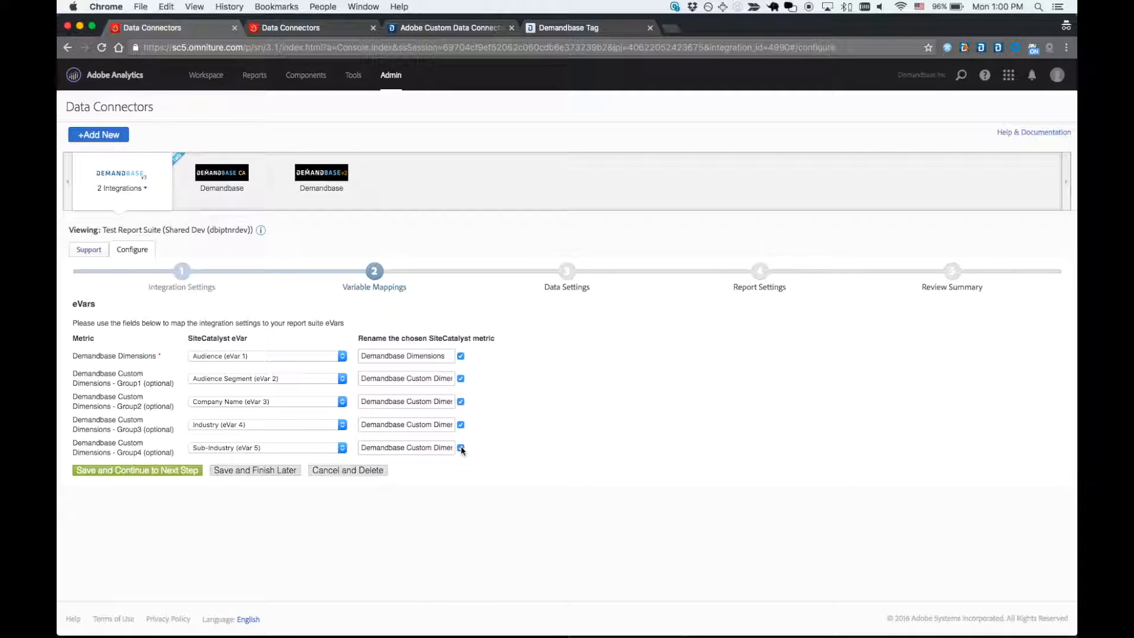
triple_click(447, 355)
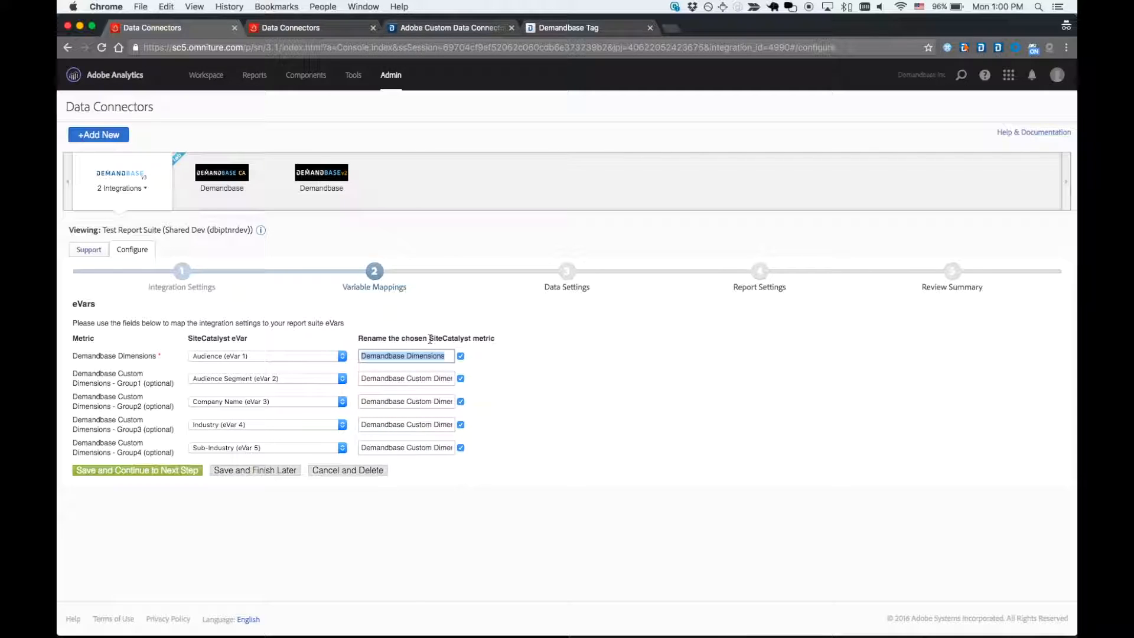
left_click_drag(447, 356, 375, 345)
left_click(376, 345)
left_click(180, 471)
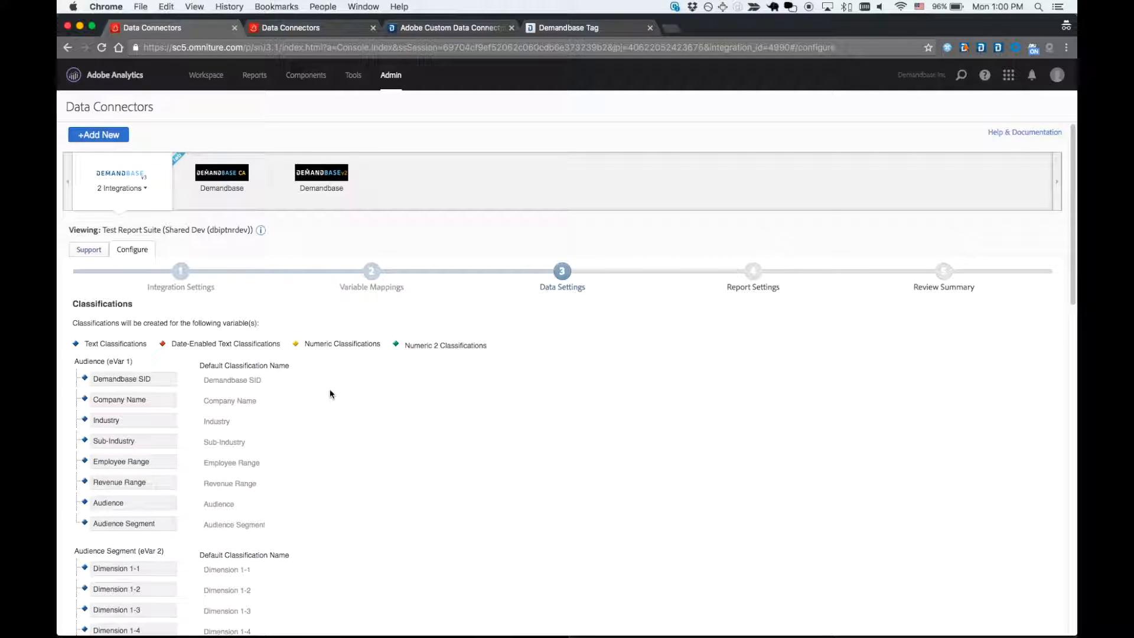
Step: Look through the classifications that will be created for each mapped eVar
scroll(329, 394, "down", 3)
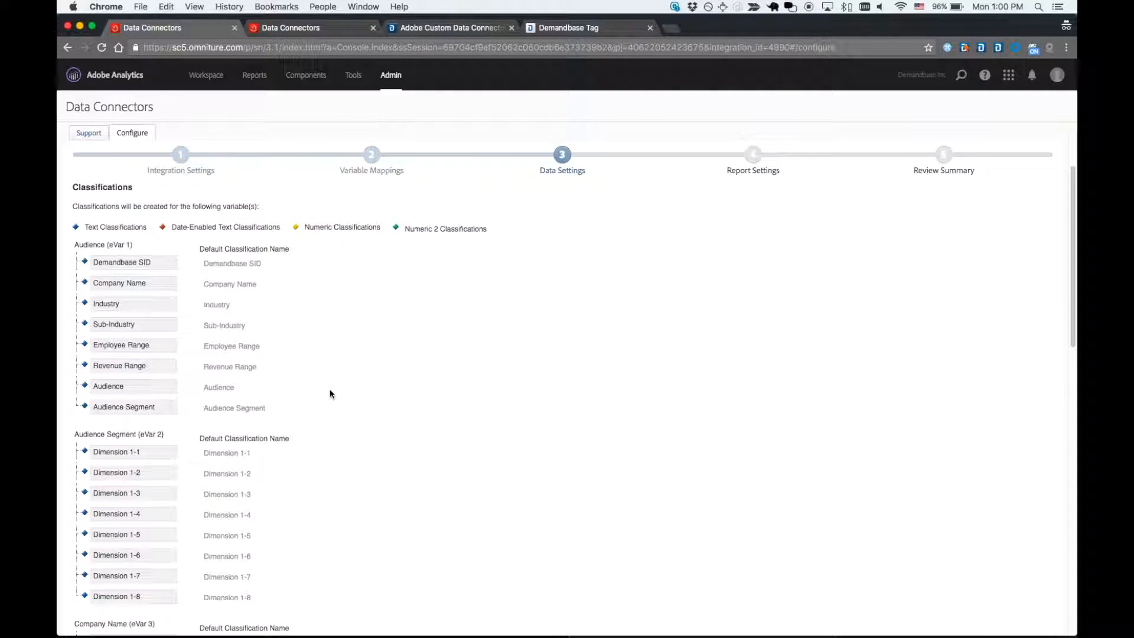
scroll(330, 392, "down", 5)
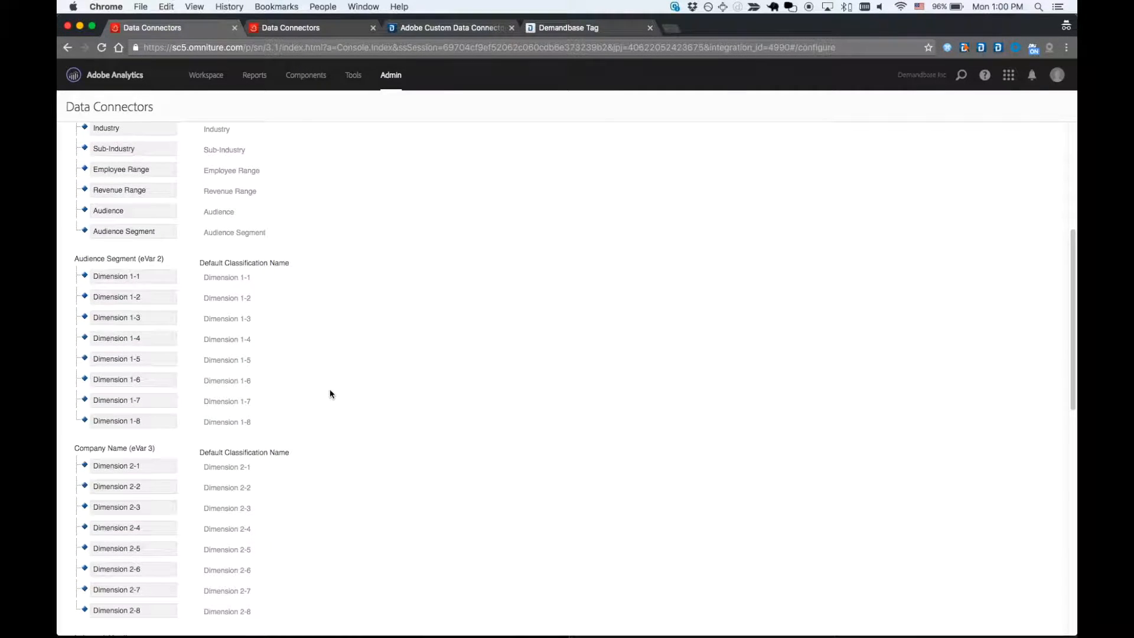
scroll(330, 394, "down", 8)
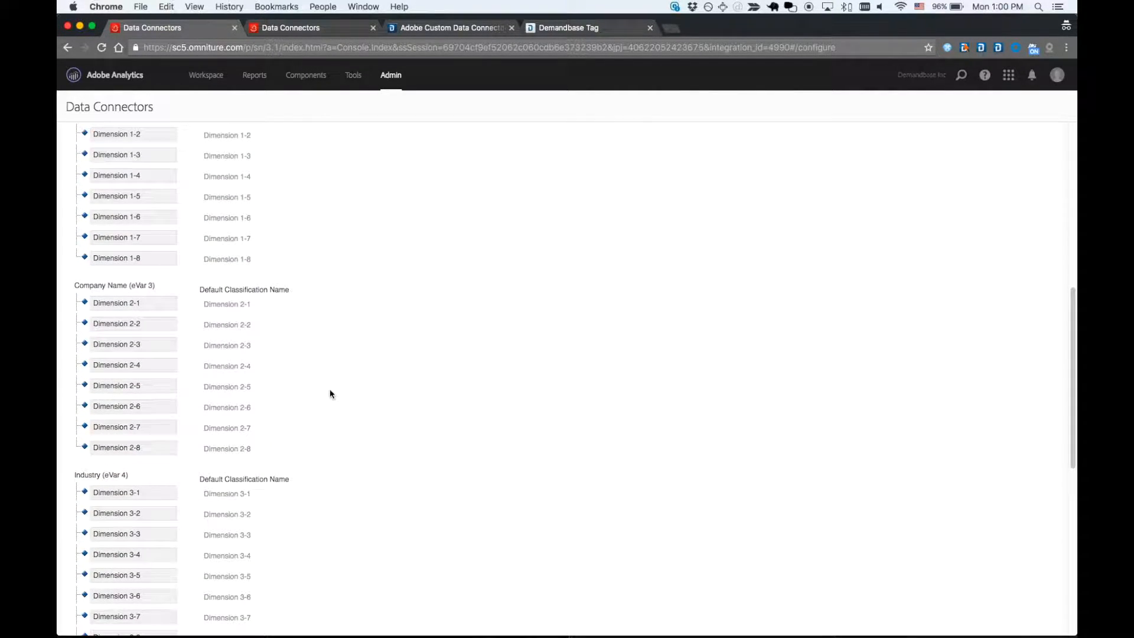
scroll(329, 393, "up", 15)
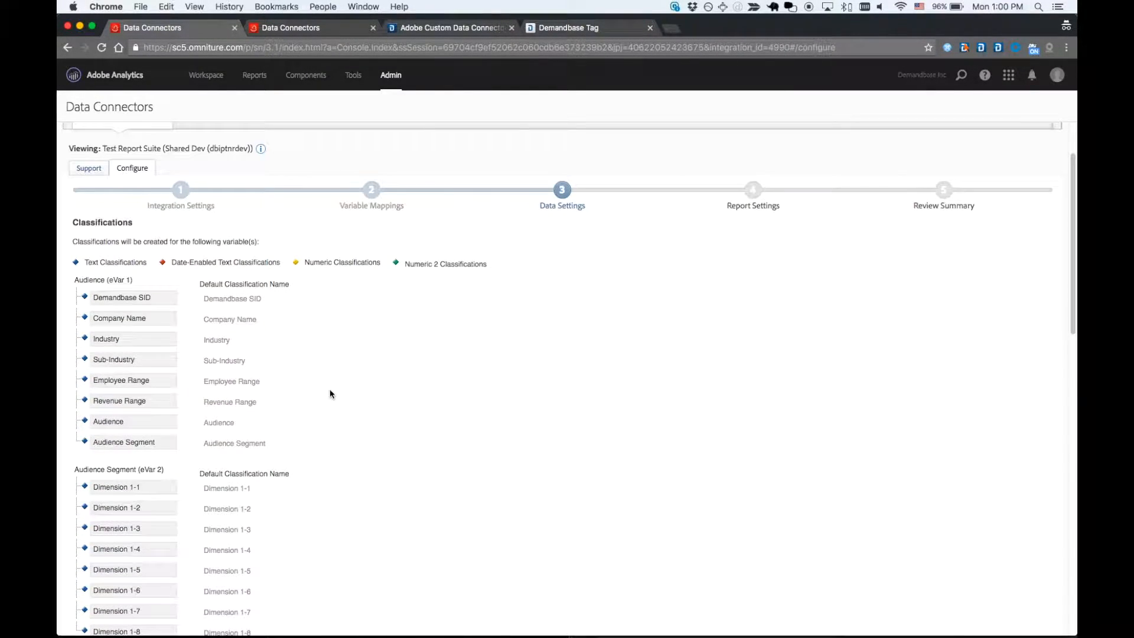
scroll(330, 393, "down", 2)
scroll(329, 394, "up", 4)
scroll(330, 394, "down", 6)
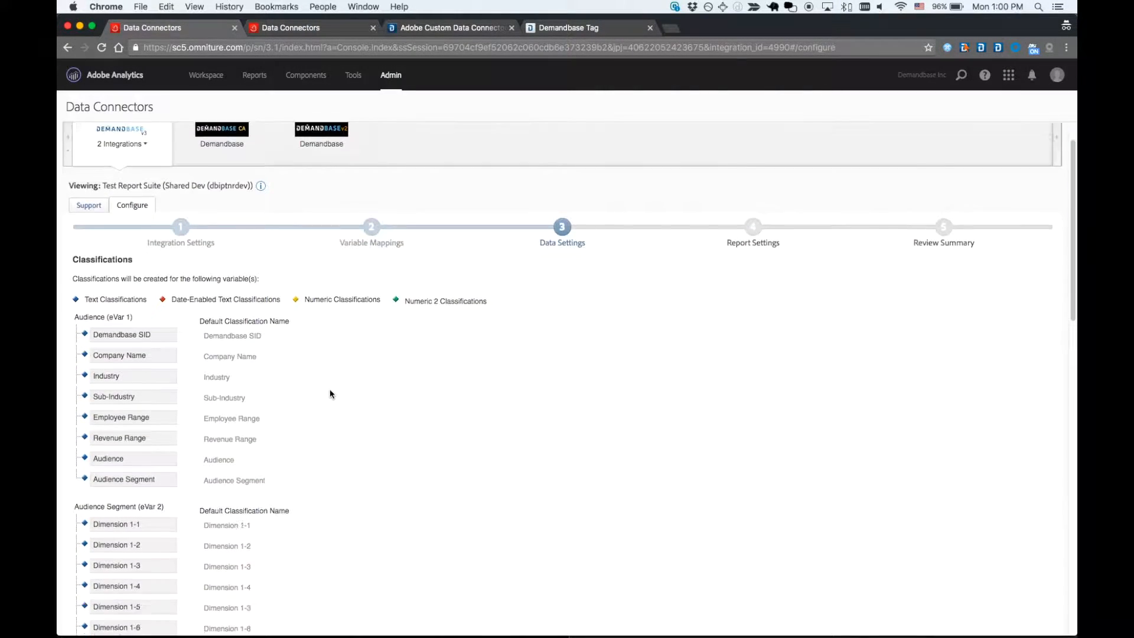
scroll(330, 392, "up", 2)
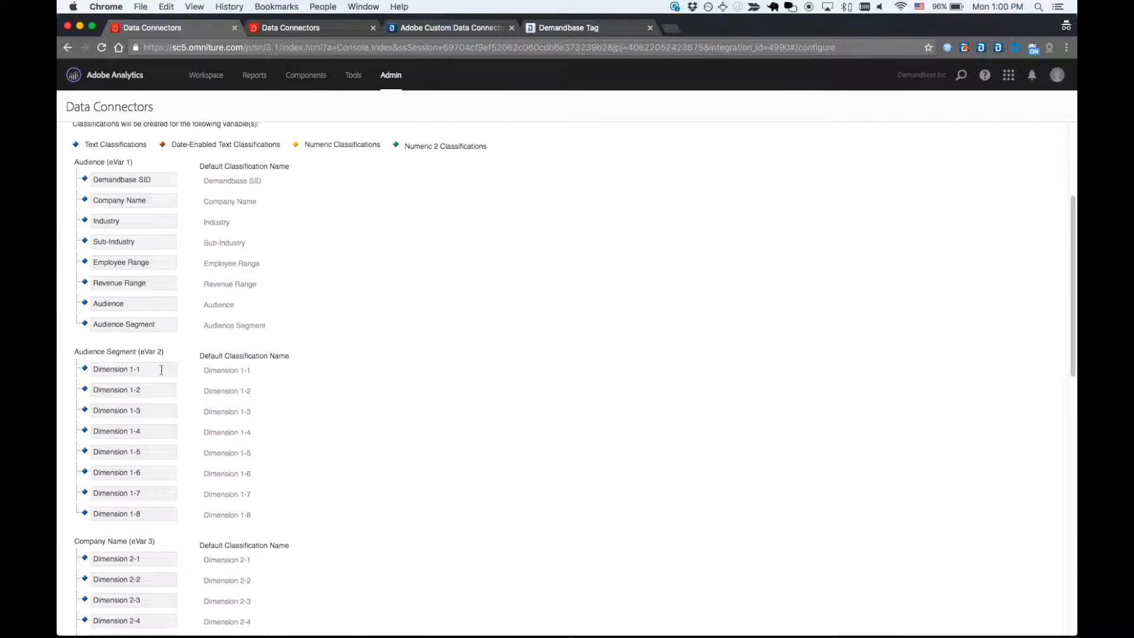
Step: Rename the Dimension 1-1 classification under Audience Segment (eVar 2) to watch_list_account_status
left_click_drag(162, 369, 59, 367)
type("wat")
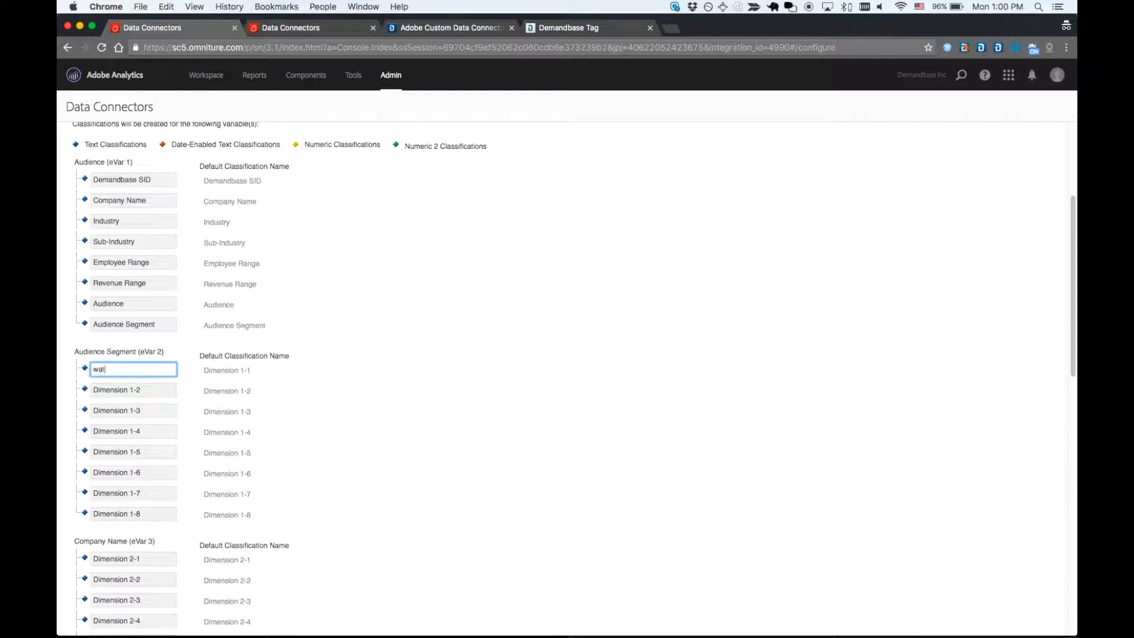
type("ch_list_account_status")
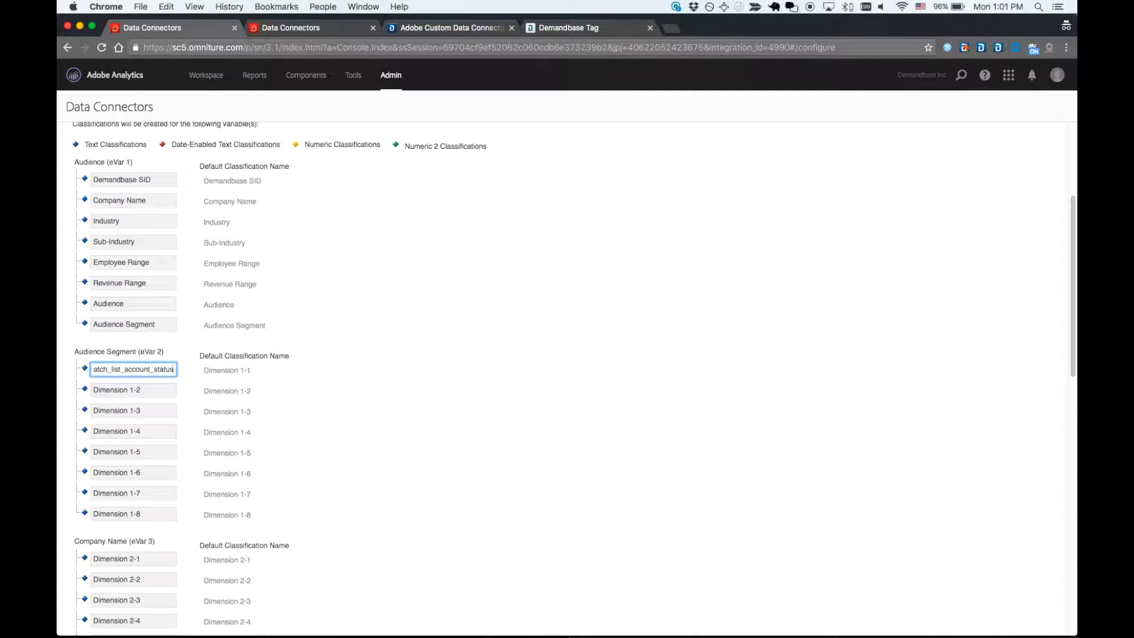
Step: Replace the first classification name under Audience Segment (eVar 2) with Account Status
double_click(107, 369)
type("Account Status")
Step: Review the Audience (eVar 1) and Audience Segment (eVar 2) classification names, ending at the Dimension 1-2 entry
scroll(206, 342, "up", 4)
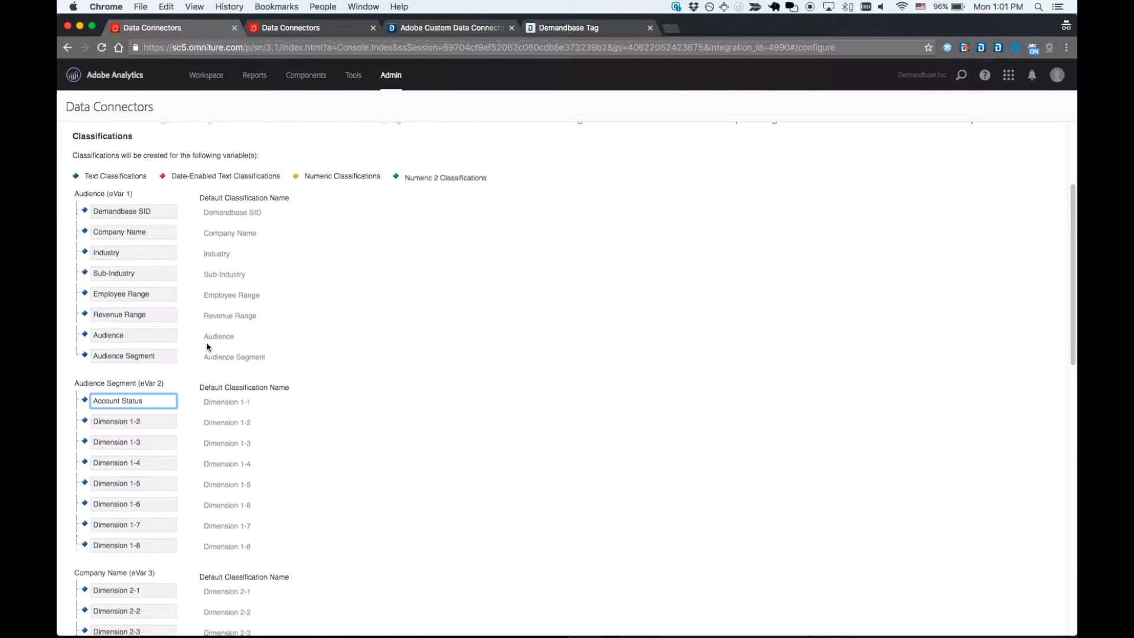
scroll(207, 342, "up", 3)
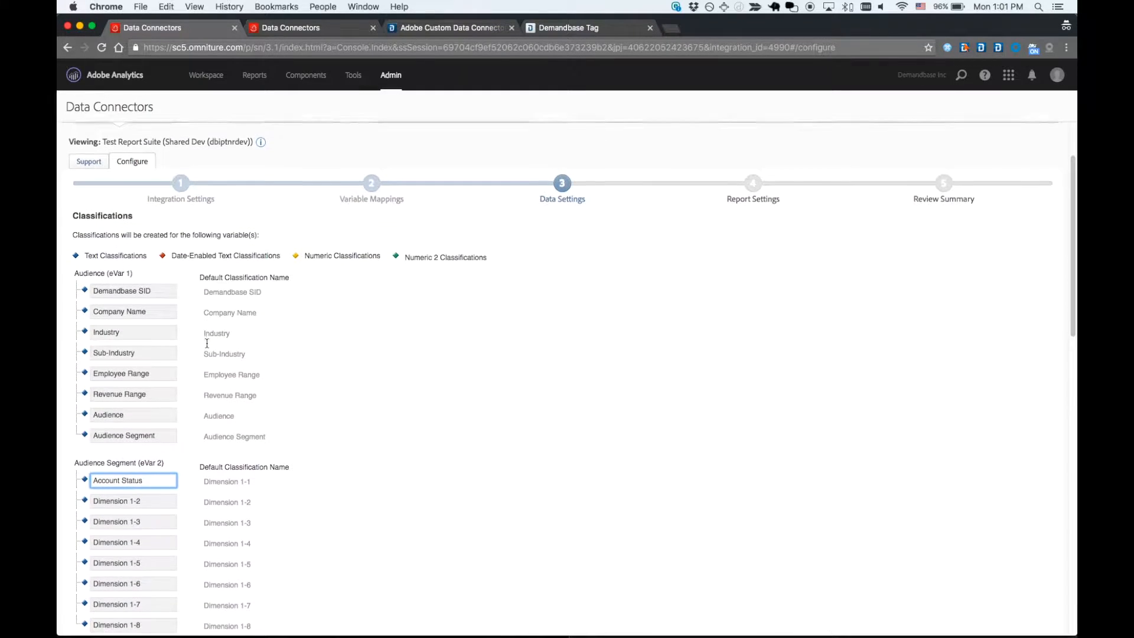
scroll(207, 342, "down", 1)
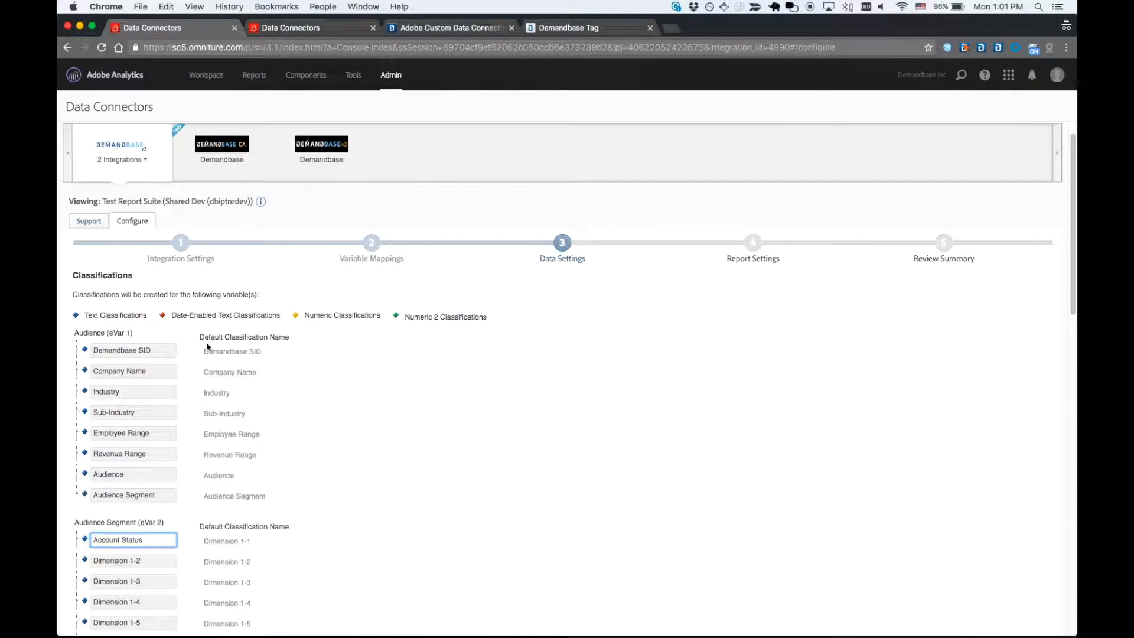
scroll(207, 347, "down", 5)
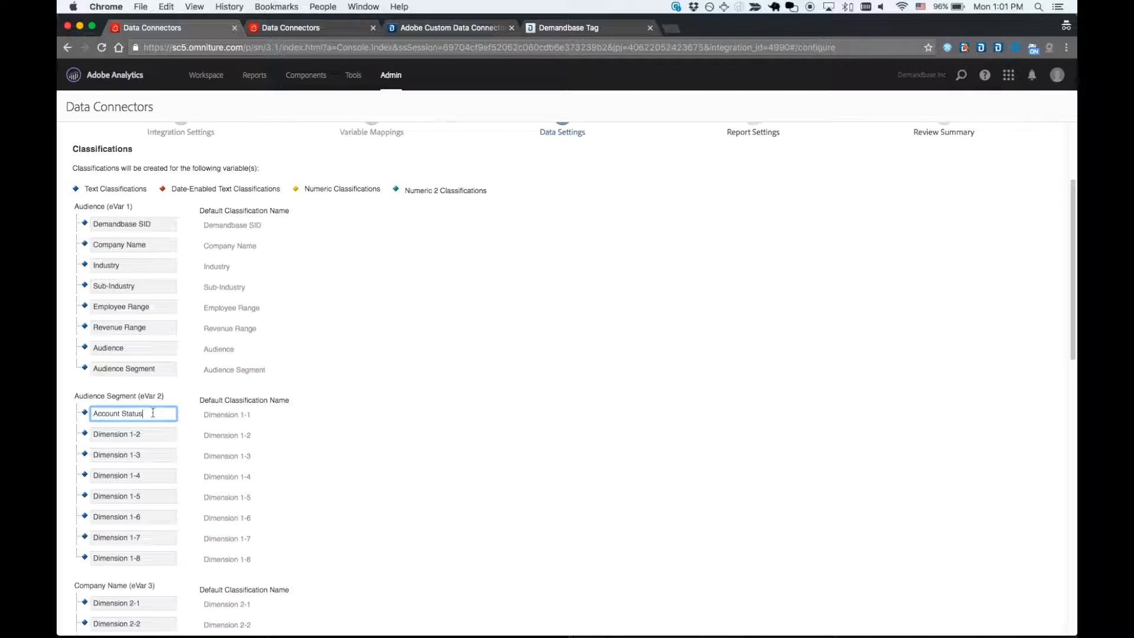
scroll(153, 413, "up", 5)
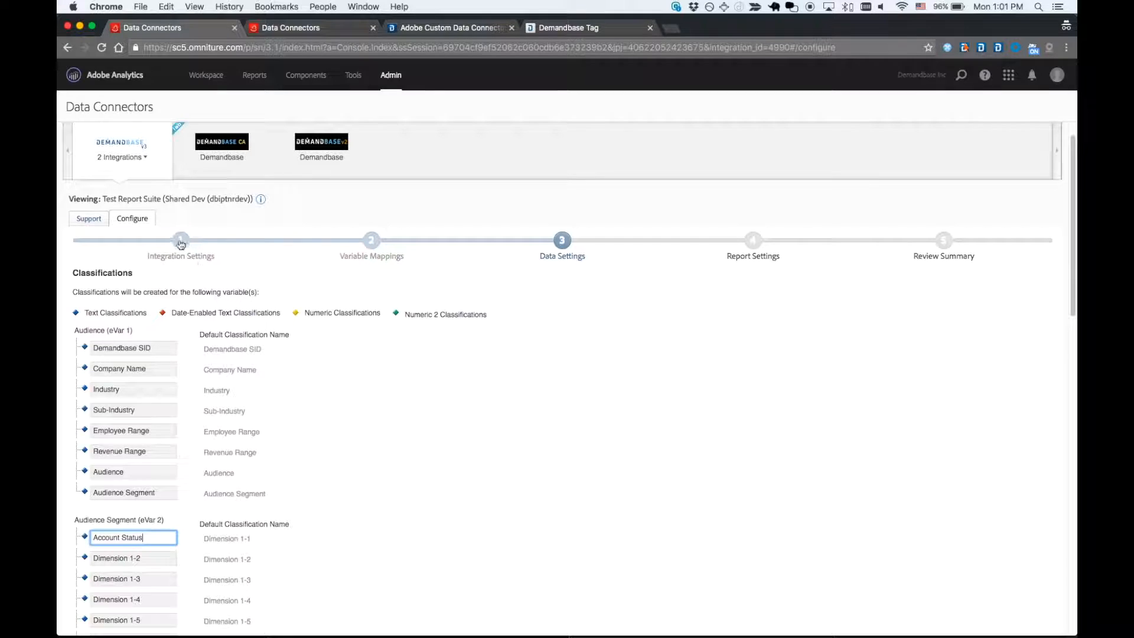
scroll(183, 247, "down", 6)
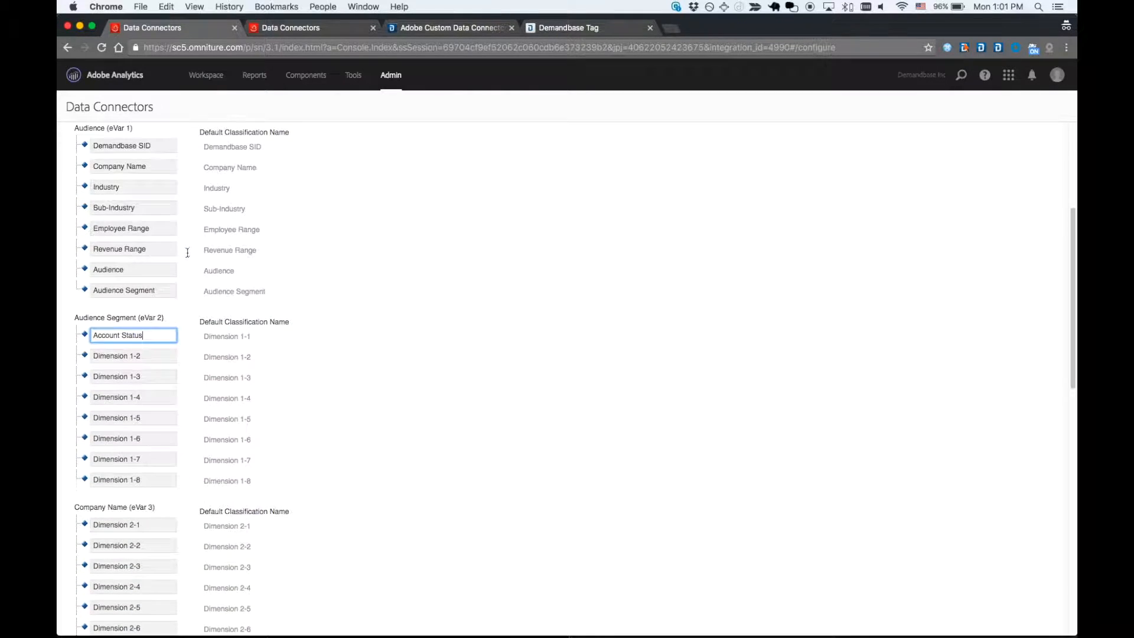
scroll(187, 251, "up", 6)
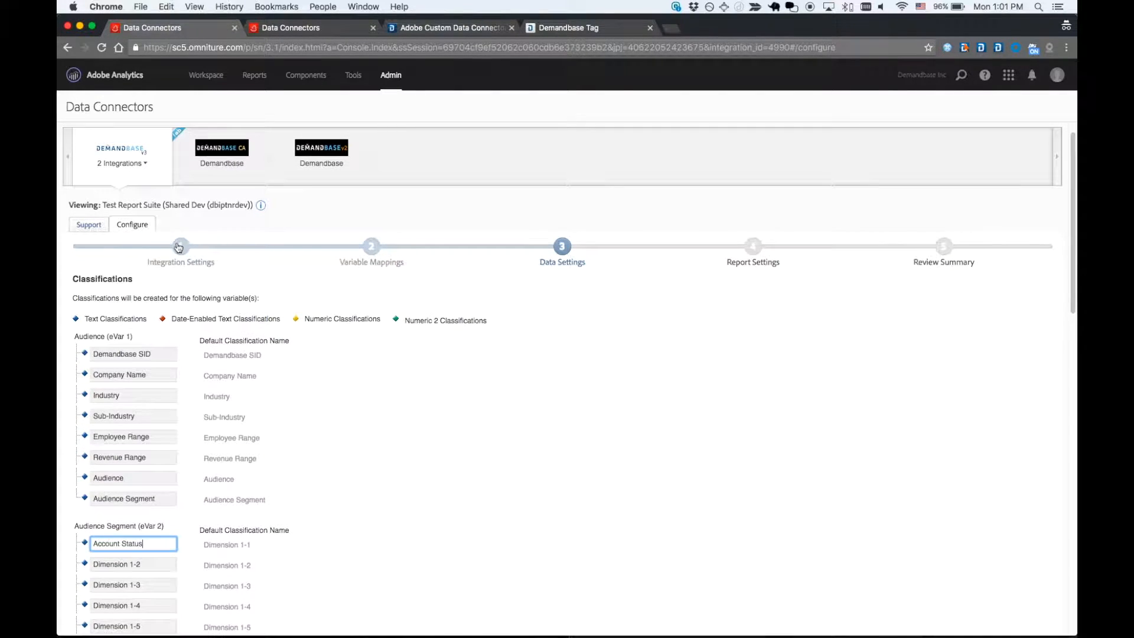
scroll(195, 228, "down", 2)
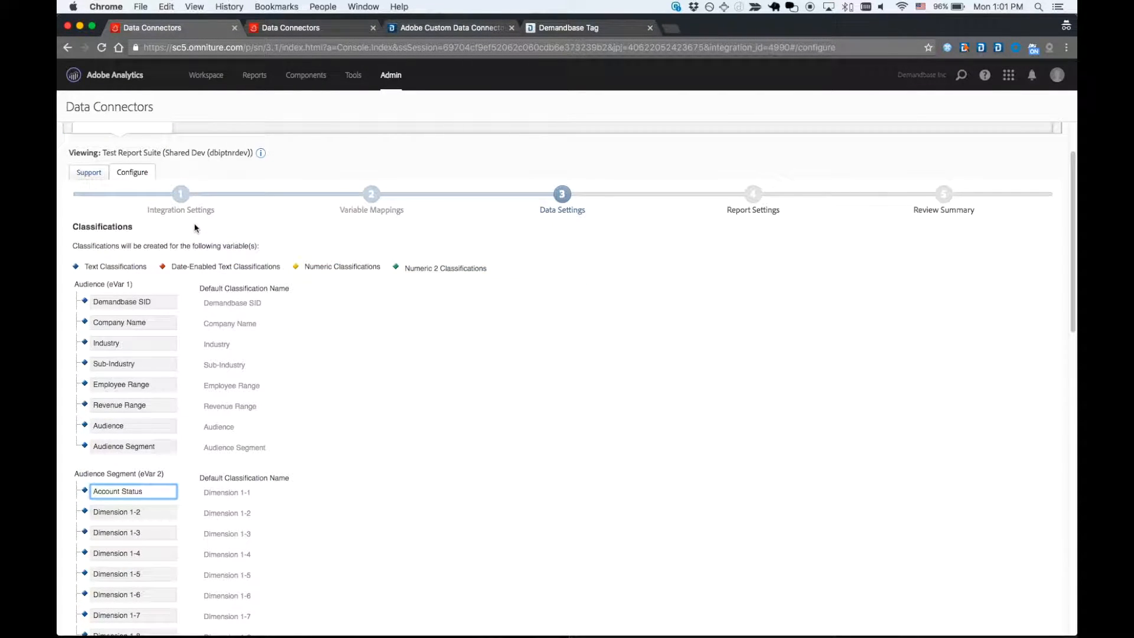
scroll(195, 228, "down", 5)
scroll(177, 348, "down", 4)
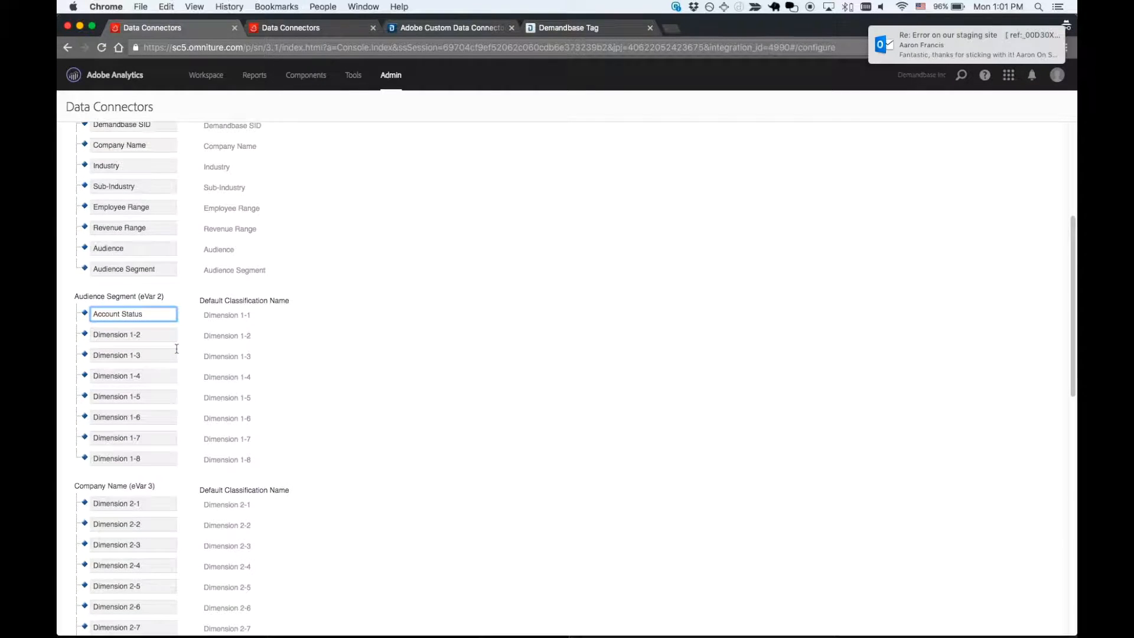
key("Tab")
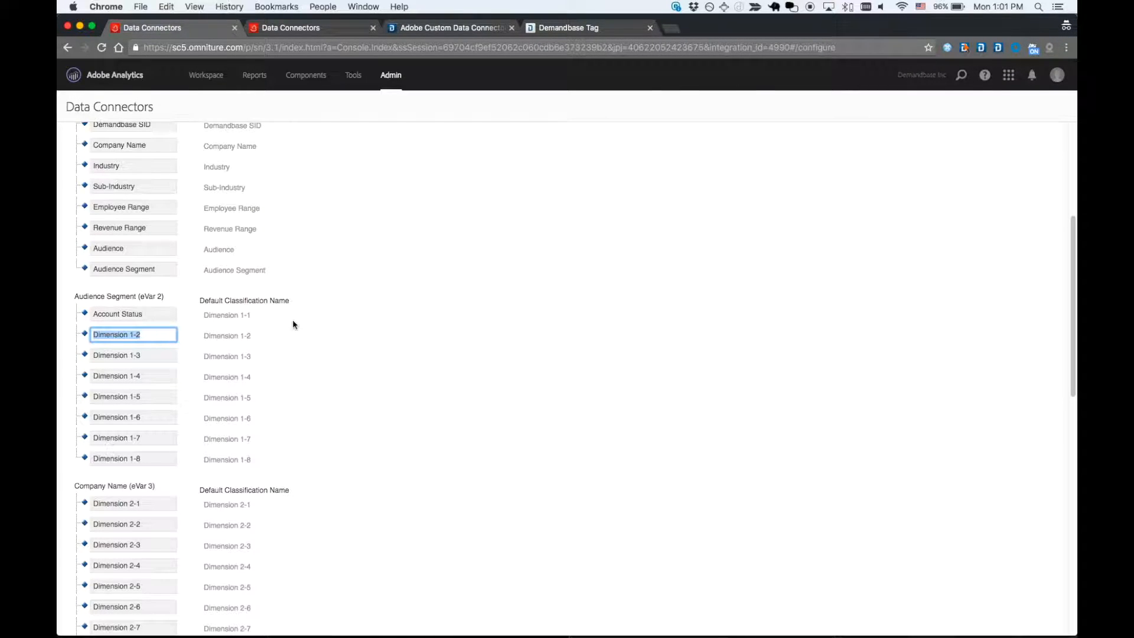
Step: Rename the Dimension 1-2 classification under Audience Segment (eVar 2) to Website
scroll(293, 324, "up", 4)
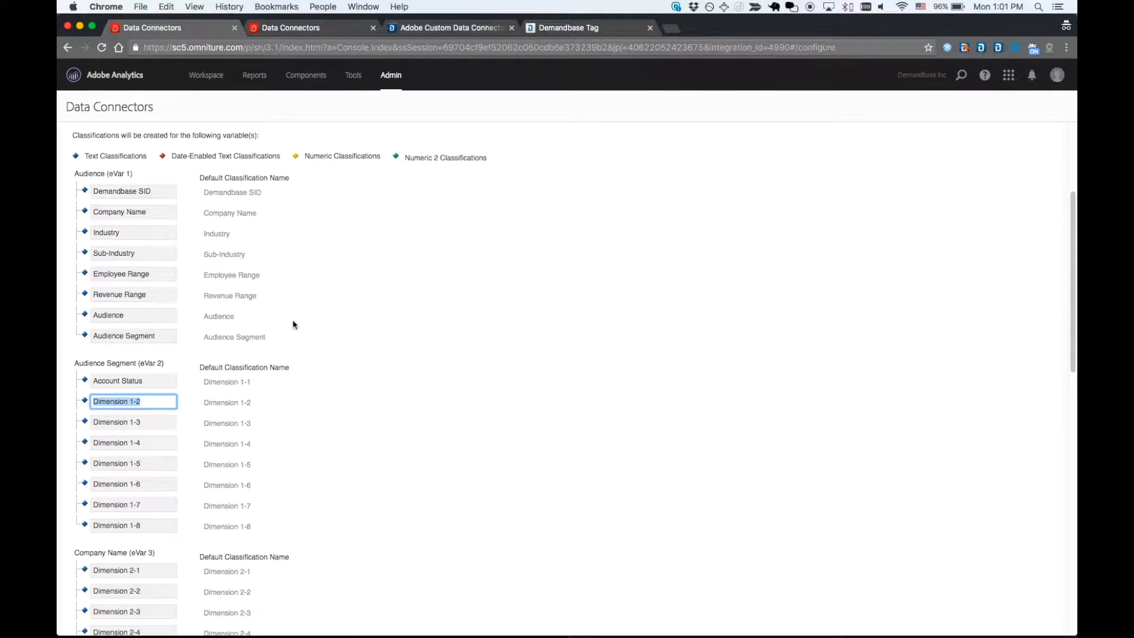
scroll(293, 324, "down", 4)
scroll(293, 323, "down", 1)
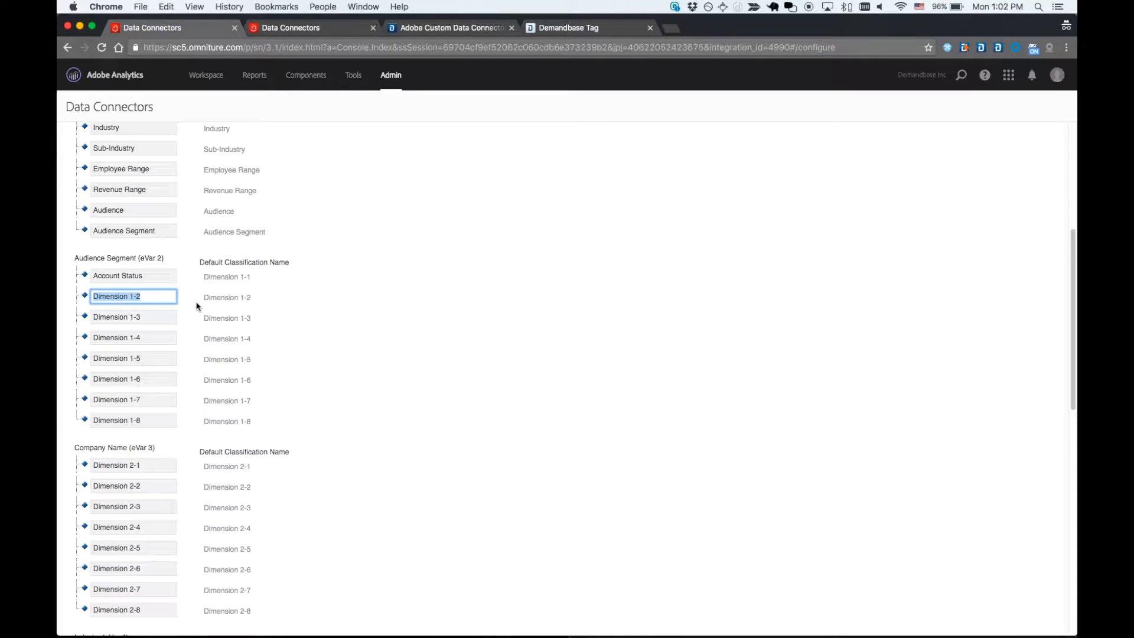
type("web_s")
left_click_drag(127, 296, 59, 290)
type("Website")
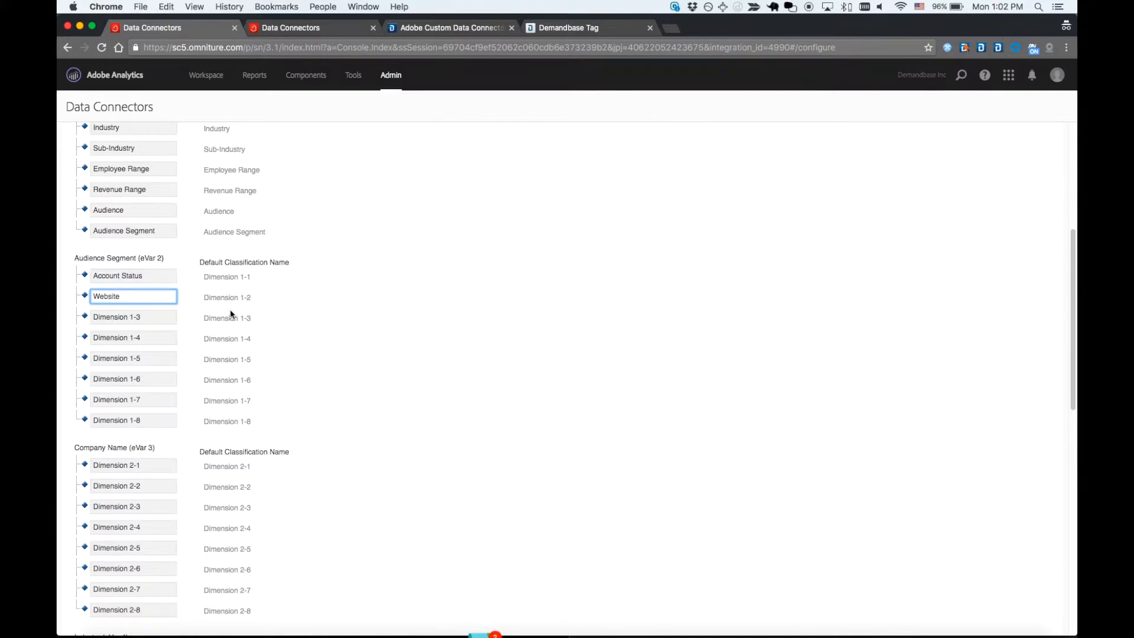
Step: Enable the rename option for all five Demandbase Connector classification rule sets, keeping their default names
scroll(230, 309, "down", 10)
scroll(230, 309, "up", 10)
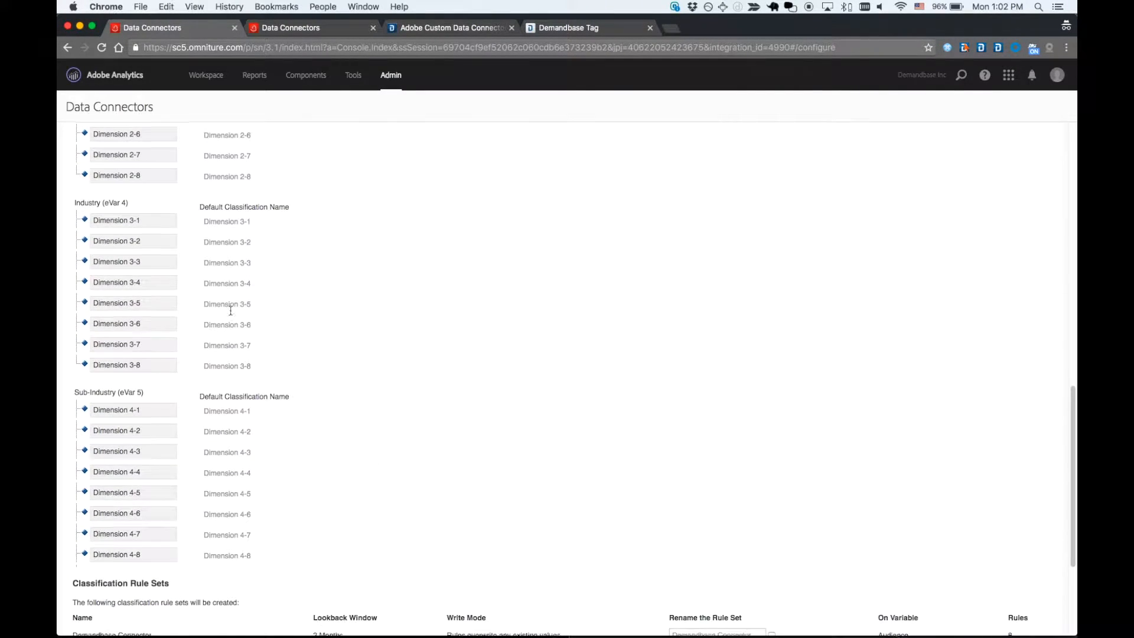
scroll(231, 309, "down", 10)
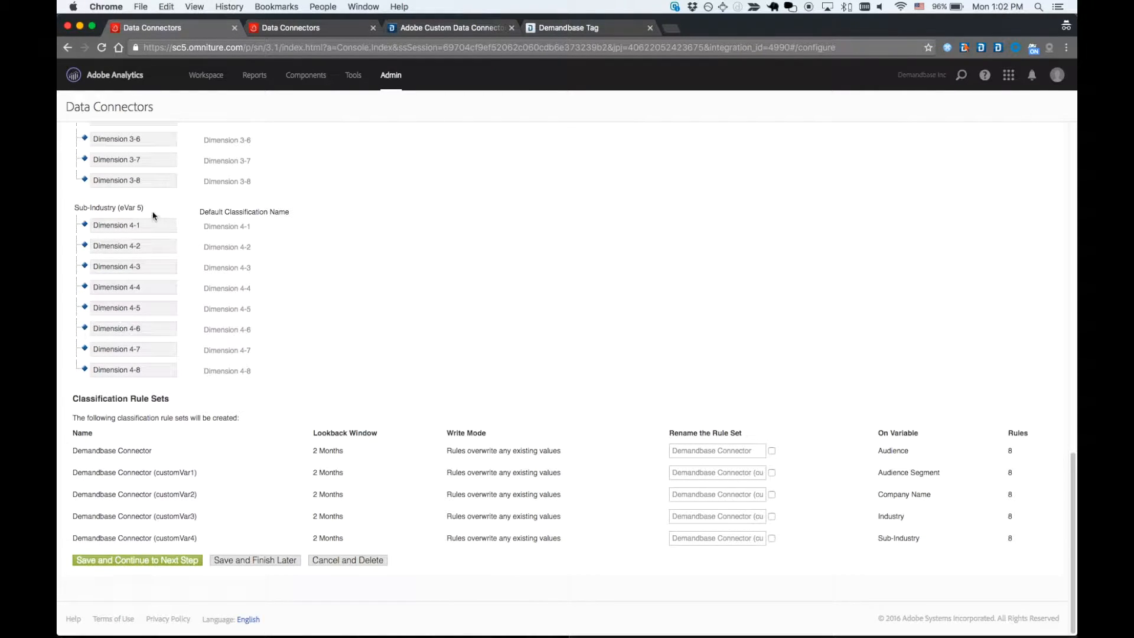
left_click(772, 451)
left_click(771, 472)
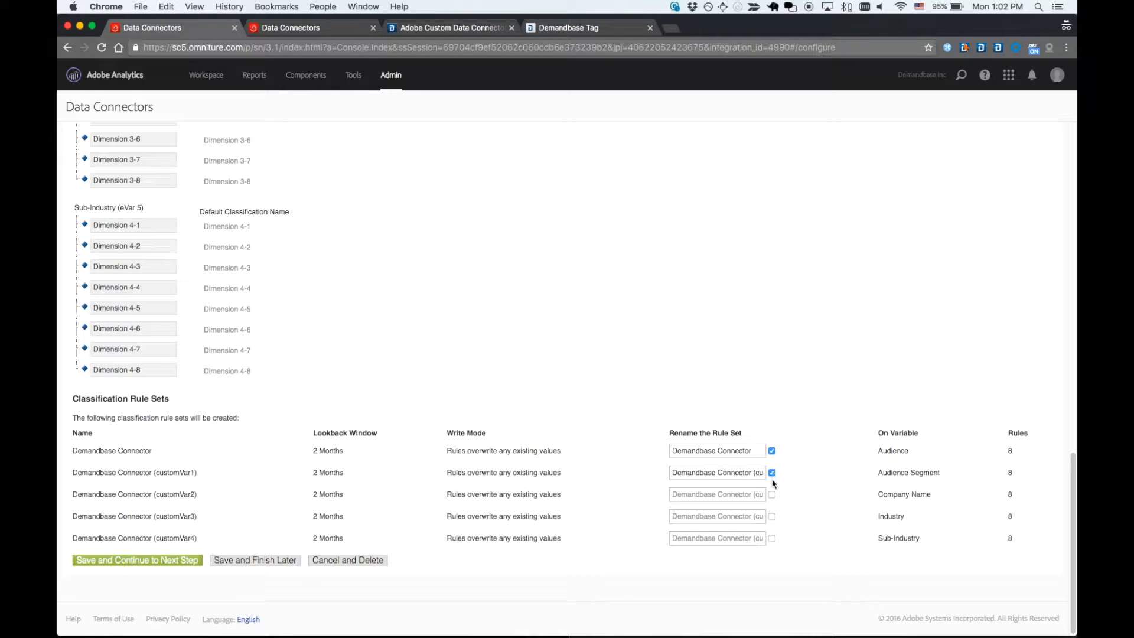
left_click(772, 494)
left_click(772, 517)
left_click(772, 538)
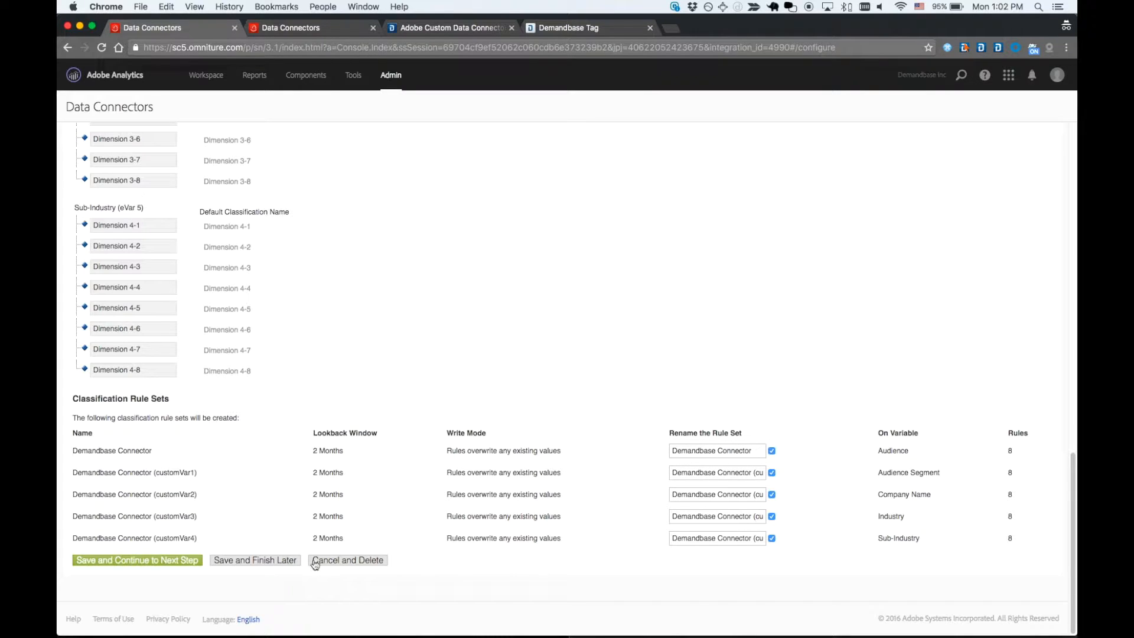
Step: Save the data settings and continue through Report Settings to Review Summary without creating the Demandbase Integration dashboard
left_click(177, 560)
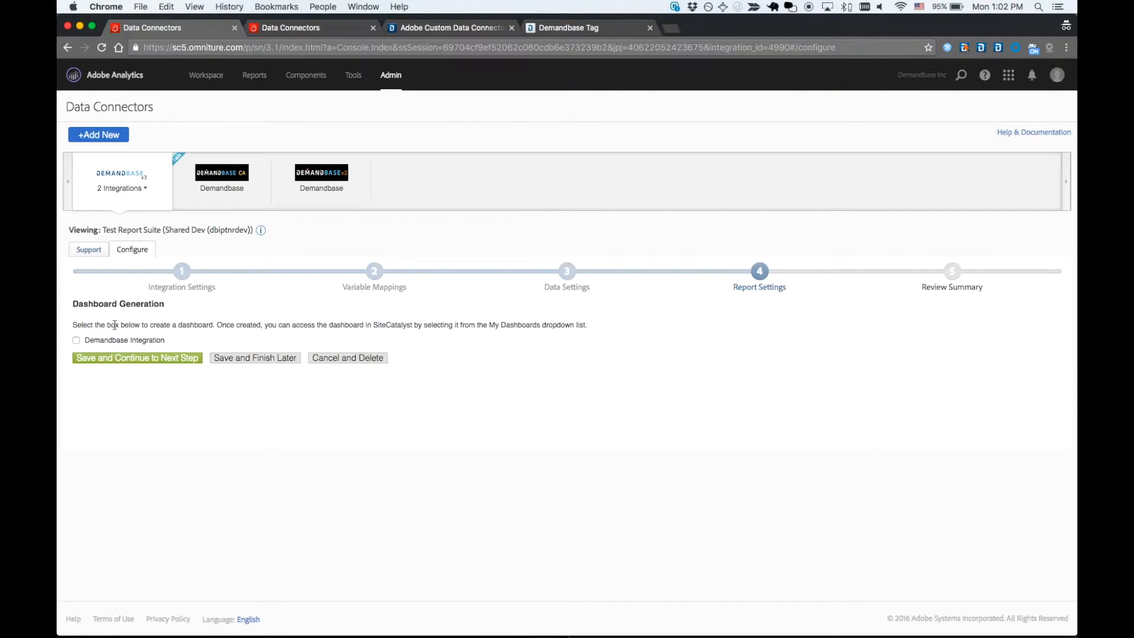
left_click(169, 361)
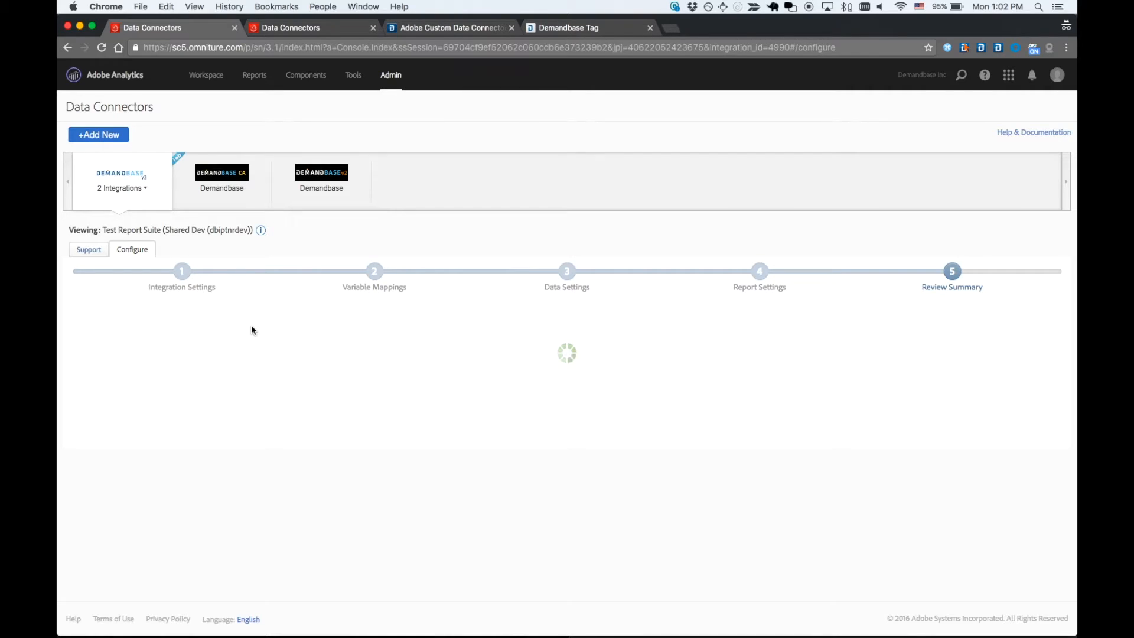
Step: Review the integration summary from general settings and eVar mappings through classifications to rule sets and data collection rules
scroll(252, 330, "down", 3)
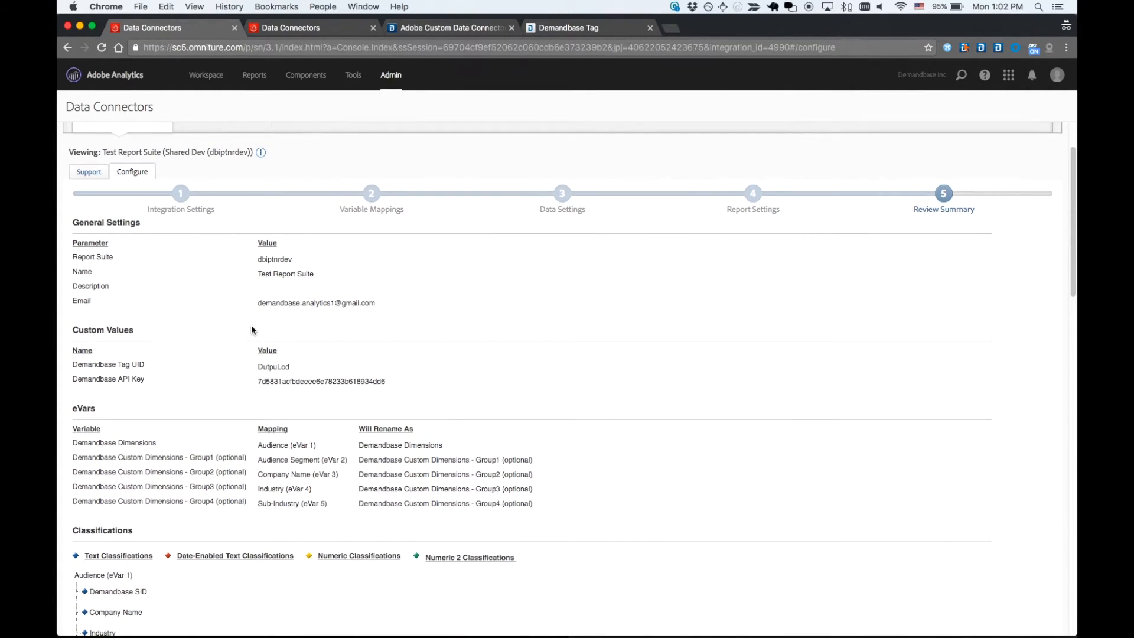
scroll(251, 330, "down", 3)
scroll(252, 330, "down", 15)
scroll(252, 330, "down", 5)
scroll(252, 330, "up", 20)
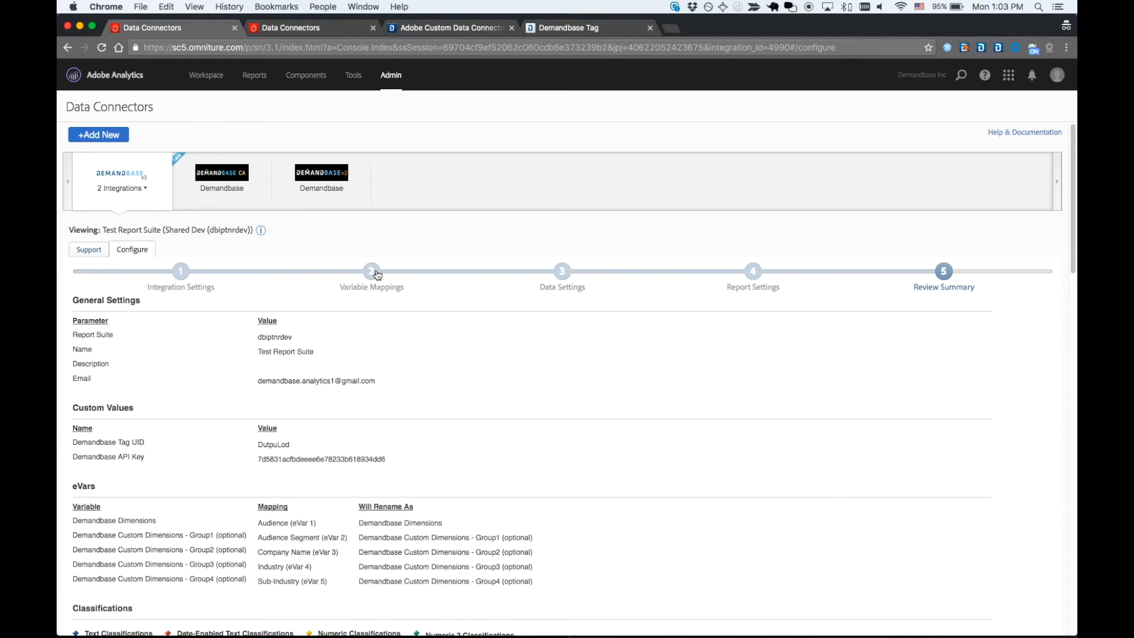
scroll(378, 275, "down", 5)
scroll(376, 268, "down", 15)
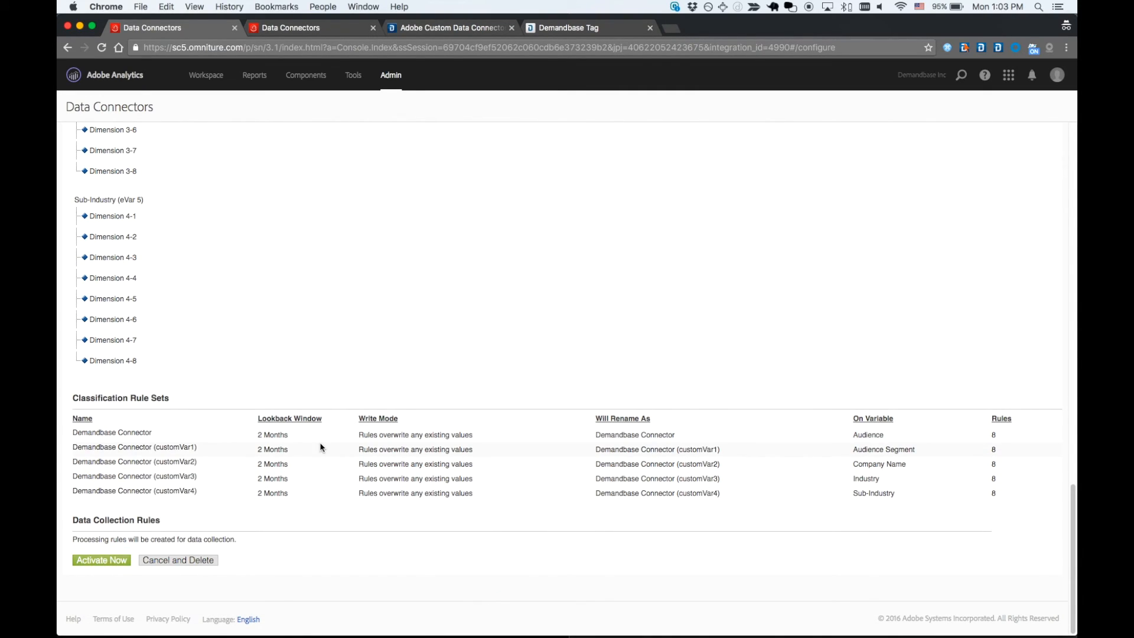
mouse_move(384, 626)
left_click(333, 625)
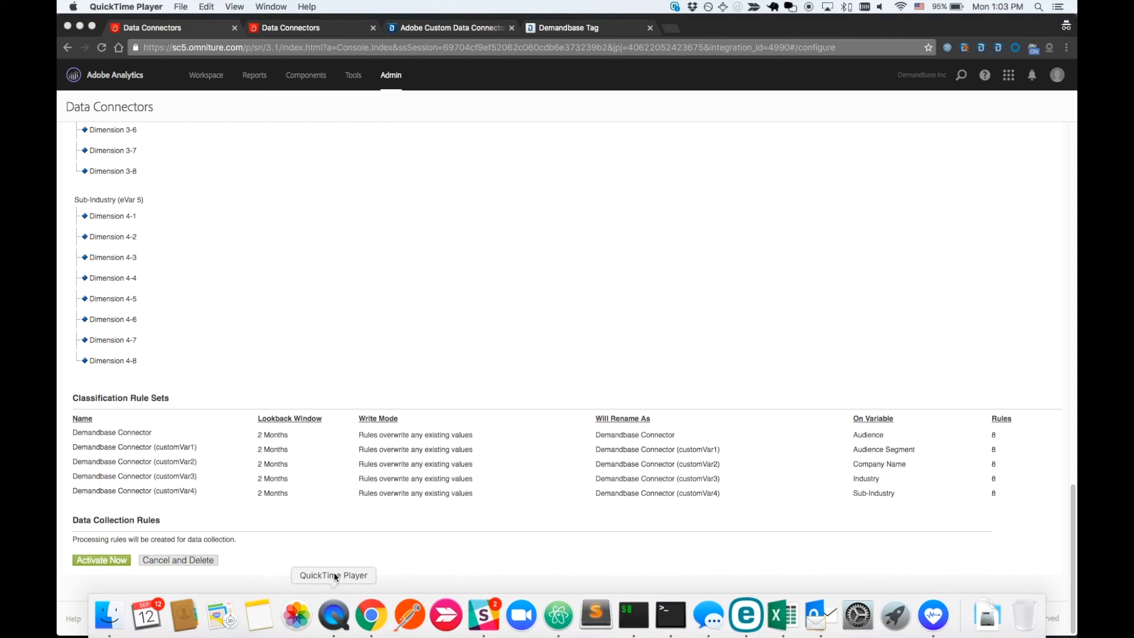